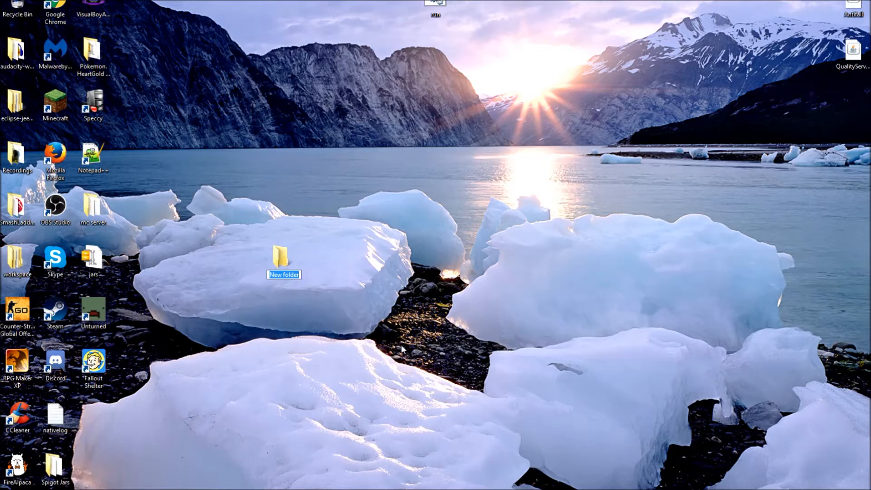
Step: Name the new desktop folder "server" and open it
text(server)
key(Return)
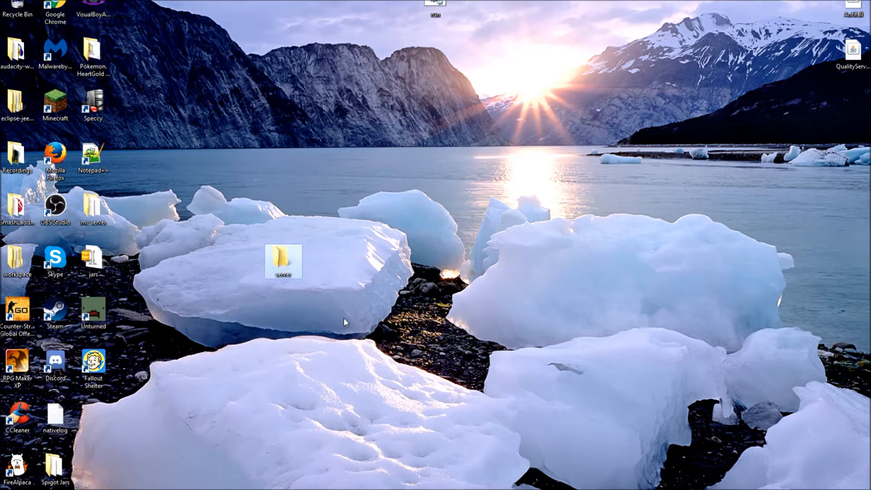
double_click(280, 265)
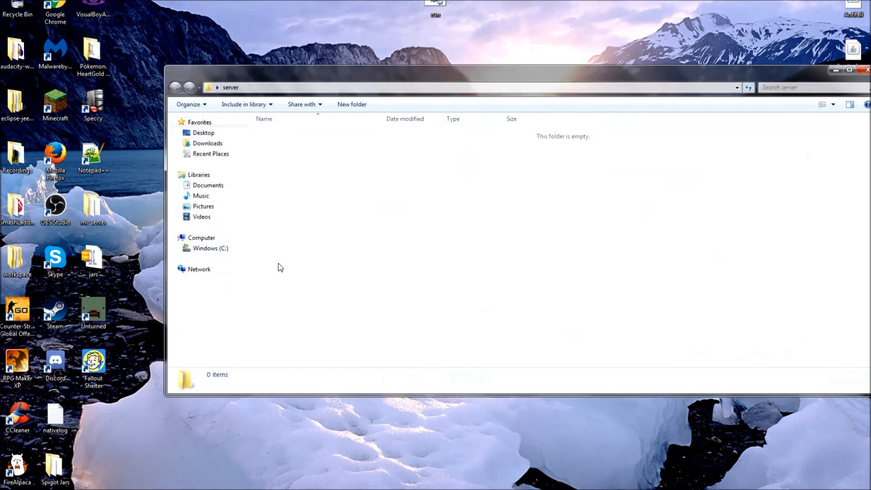
Step: Open the jars archive with the WinZip evaluation version, look over its Spigot jar files, and close it
click(96, 266)
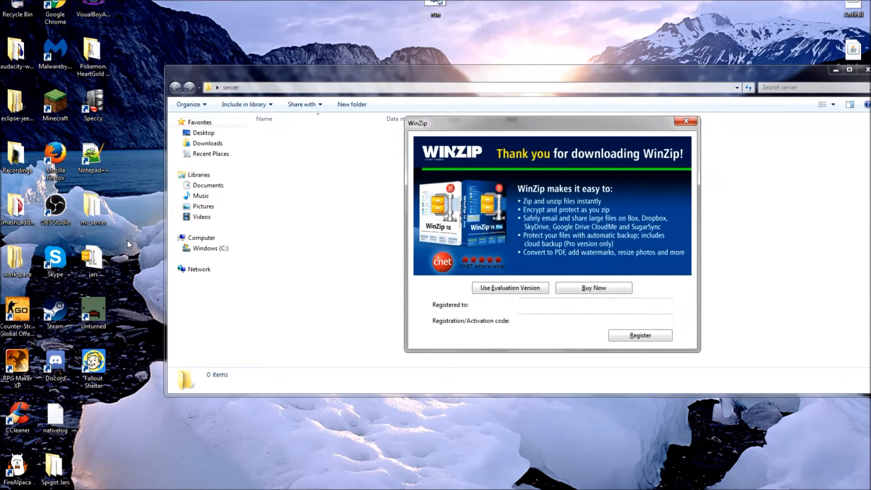
click(511, 287)
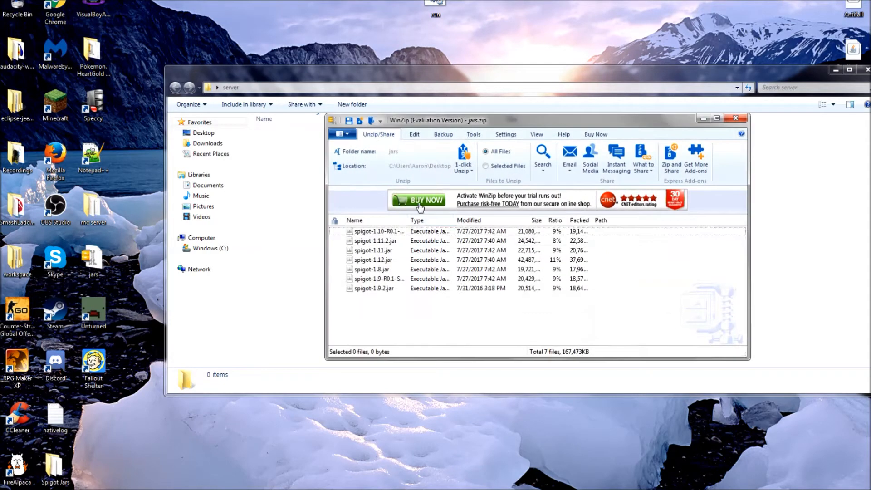
drag(403, 302, 383, 235)
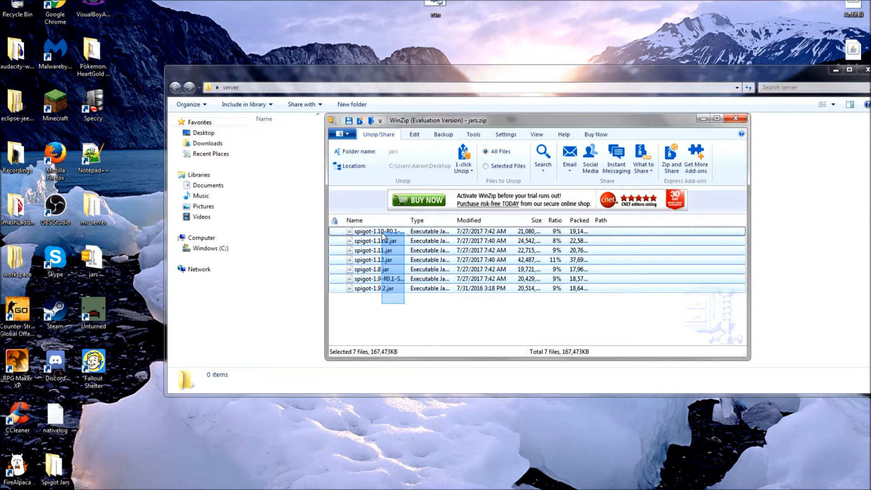
drag(384, 234, 384, 235)
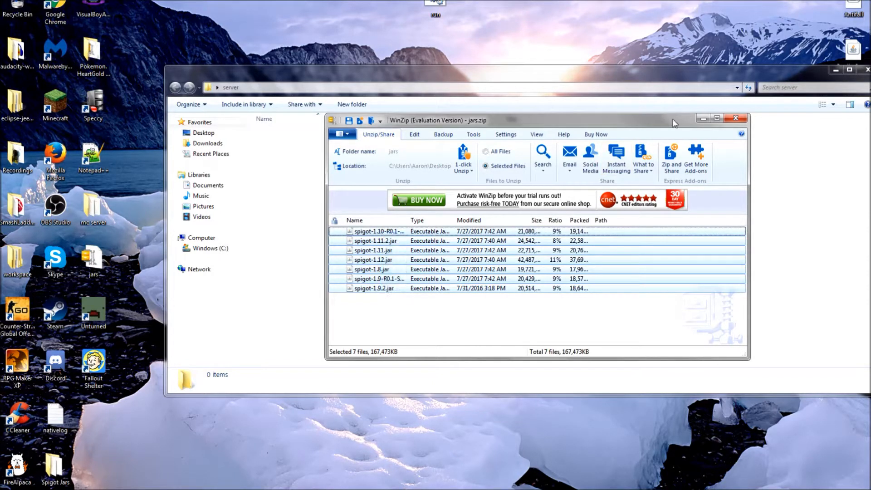
click(736, 118)
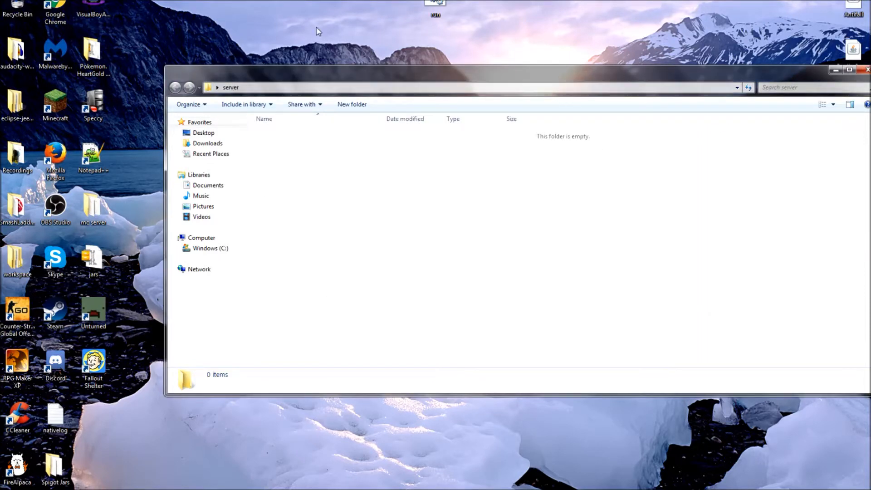
Step: Move the run batch file from the desktop into the server folder and open it in Notepad++
drag(409, 4, 409, 209)
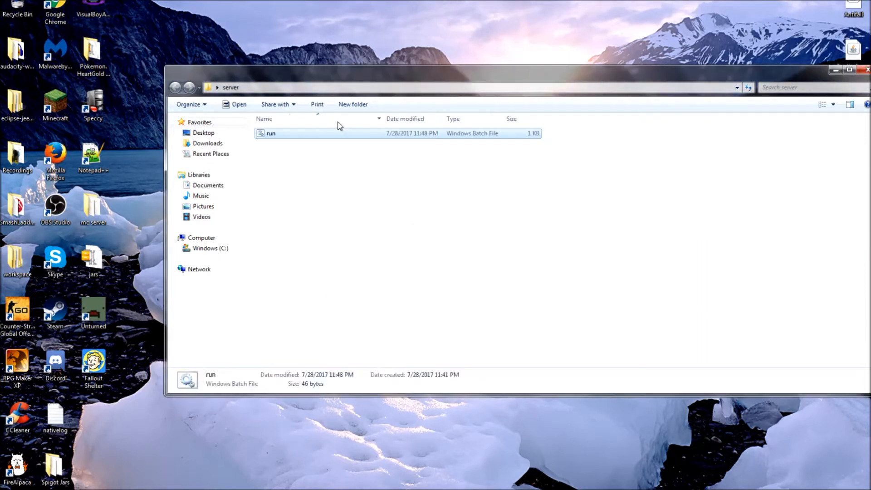
right_click(327, 133)
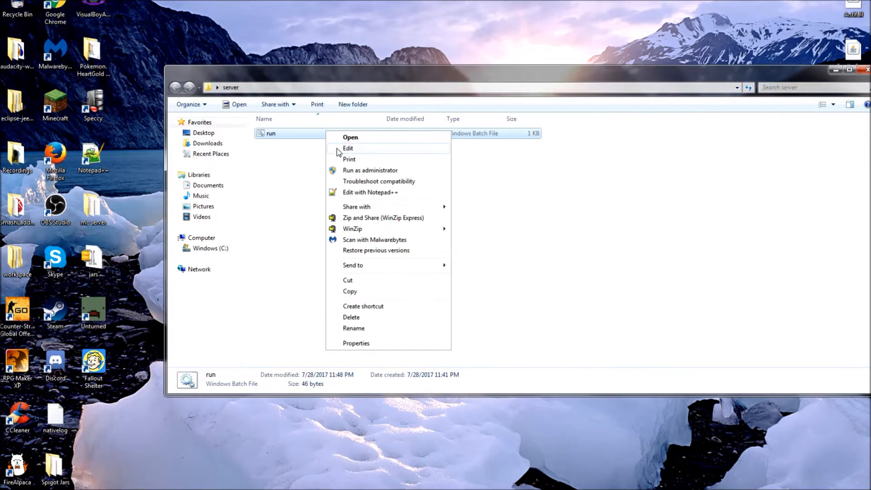
click(371, 192)
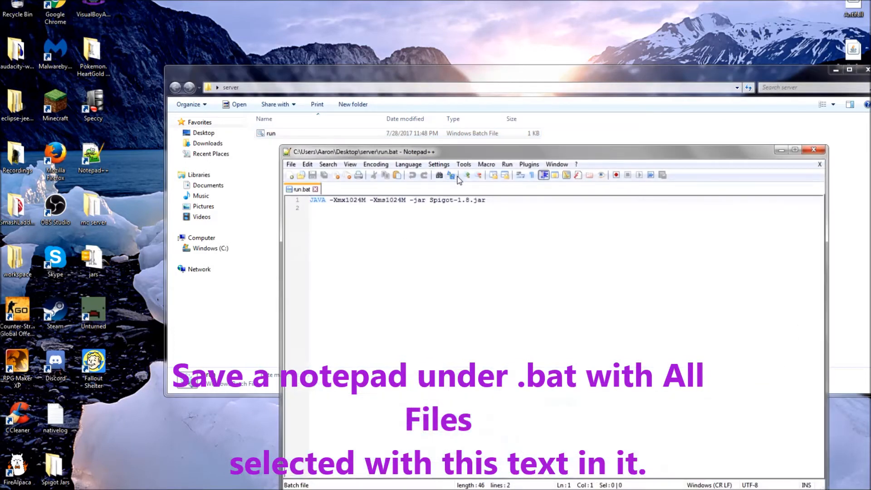
Step: Examine the Java launch command in run.bat, including its RAM allocation and jar file name
double_click(319, 200)
double_click(338, 200)
double_click(399, 200)
double_click(429, 201)
double_click(474, 200)
triple_click(524, 203)
click(516, 204)
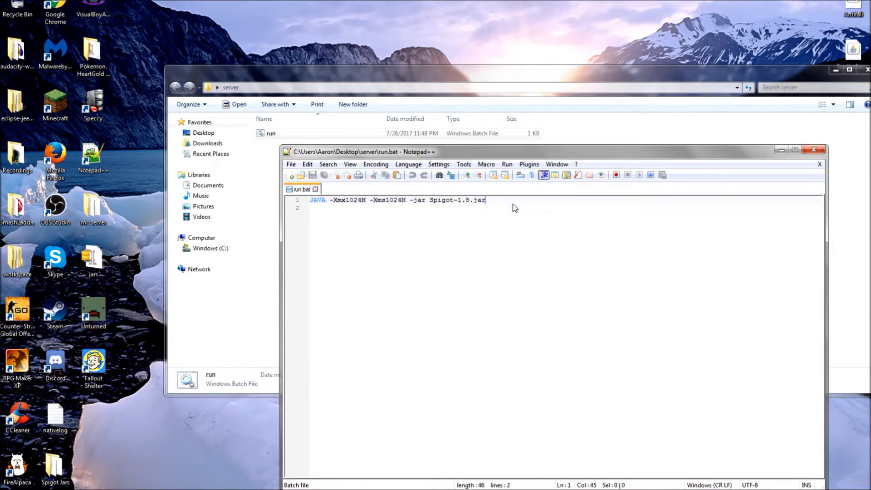
mouse_move(402, 200)
mouse_down()
mouse_move(345, 203)
mouse_move(417, 201)
mouse_move(402, 202)
mouse_up()
click(403, 200)
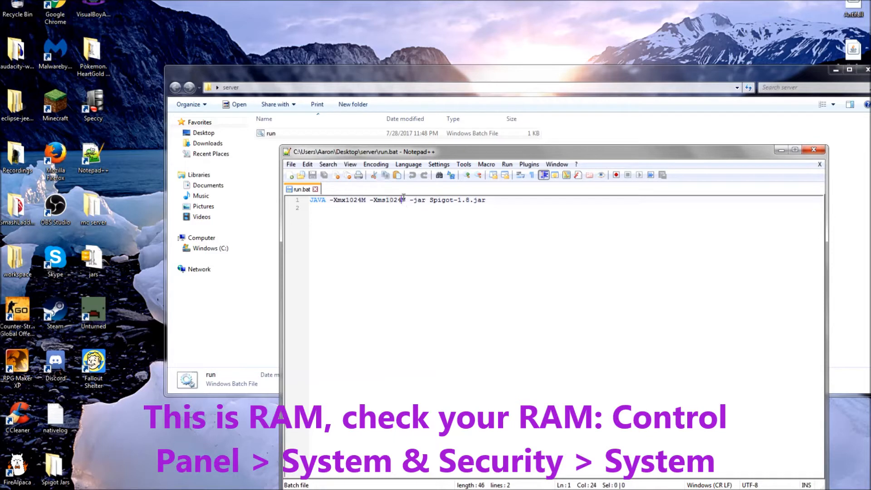
Step: Replace the number in the -Xms argument of run.bat with 40 as the leading digits of the new RAM amount
drag(401, 200, 386, 200)
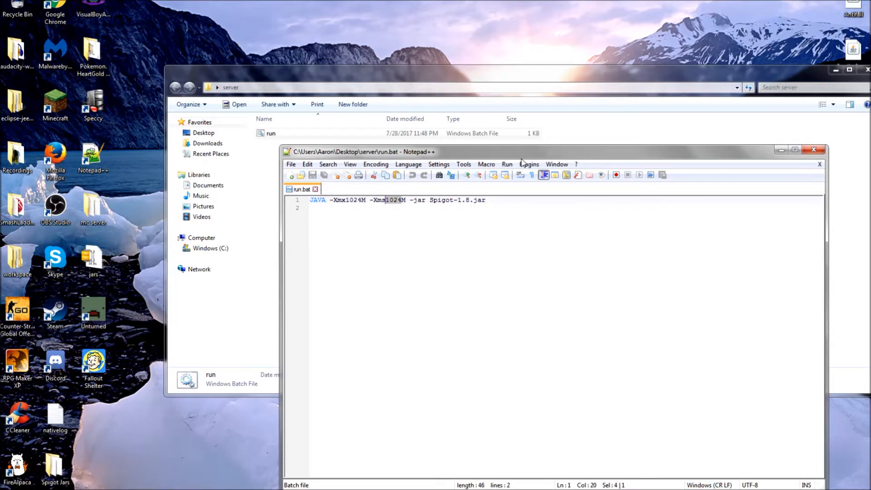
text(40)
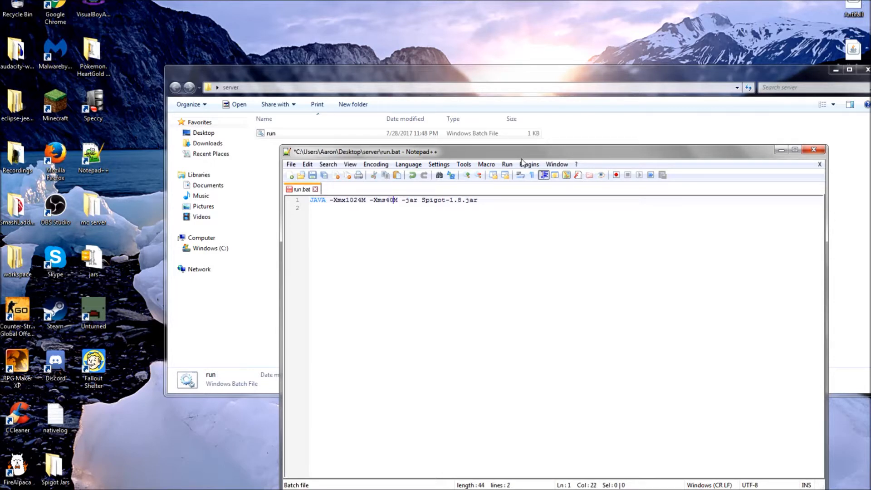
text(50)
key(BackSpace)
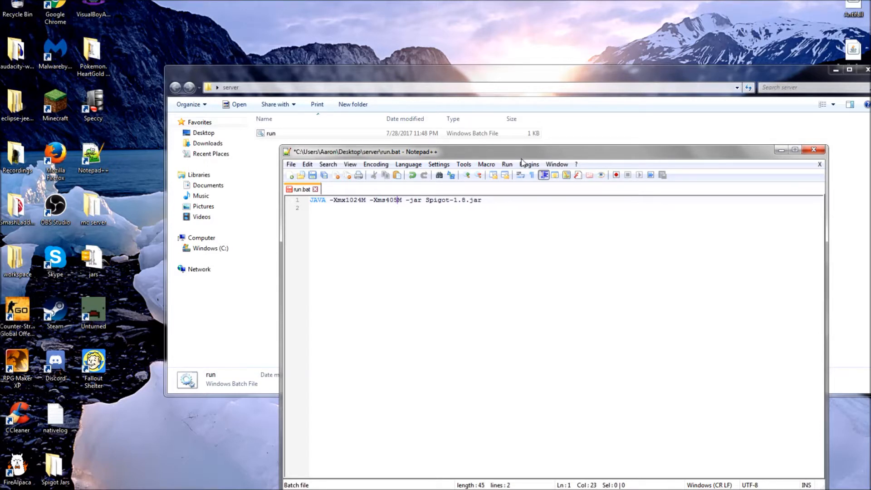
key(BackSpace)
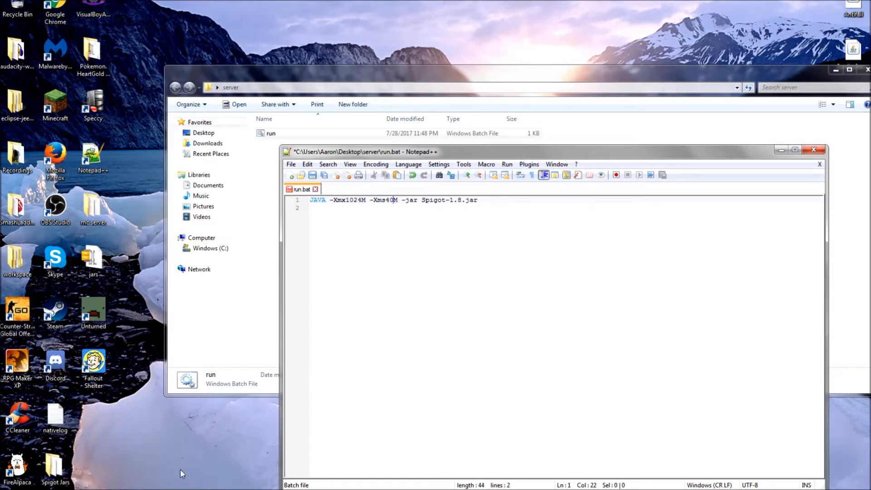
Step: Multiply 1024 by 4 in Calculator to work out the RAM amount in megabytes
click(55, 489)
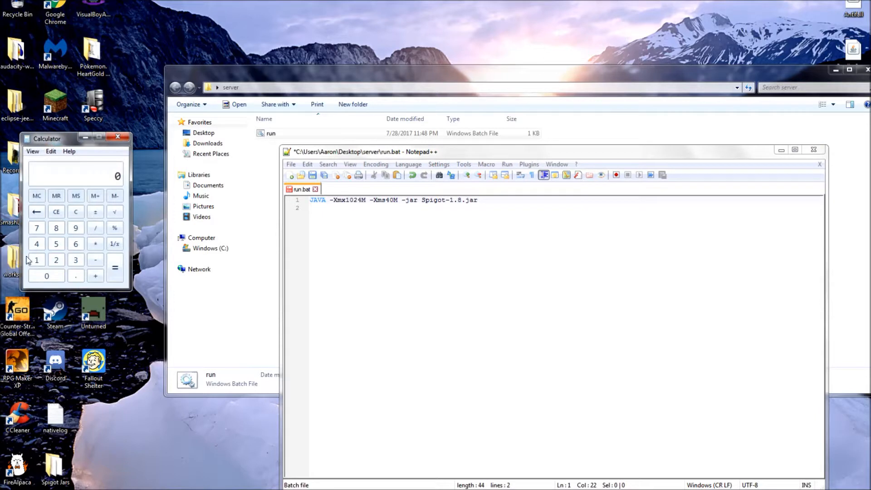
click(36, 261)
click(45, 275)
click(55, 259)
click(37, 244)
click(96, 244)
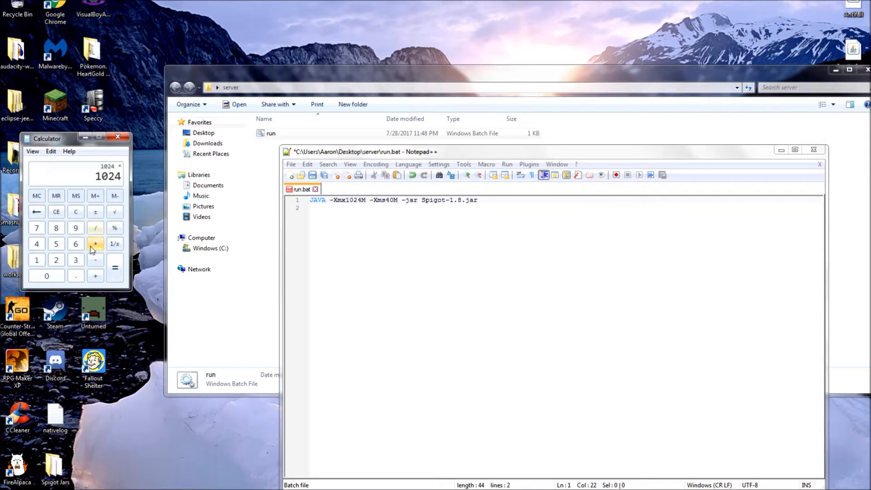
click(37, 243)
click(115, 271)
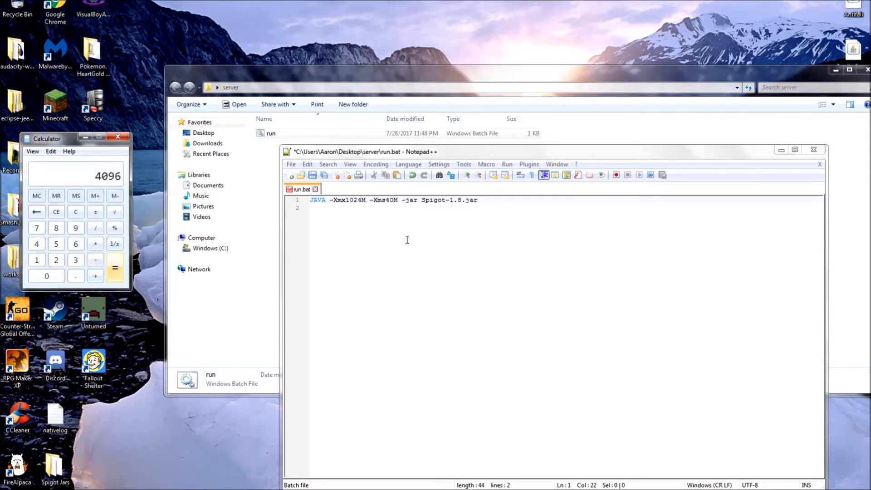
Step: Set both -Xms and -Xmx to 4096M in run.bat, save the file, and close Calculator
click(399, 202)
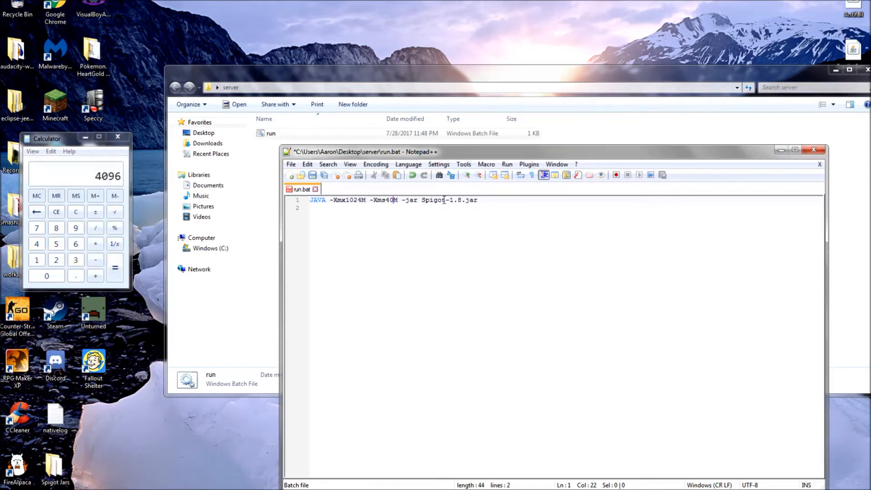
text(96)
click(513, 205)
double_click(394, 196)
click(402, 197)
drag(401, 200, 390, 200)
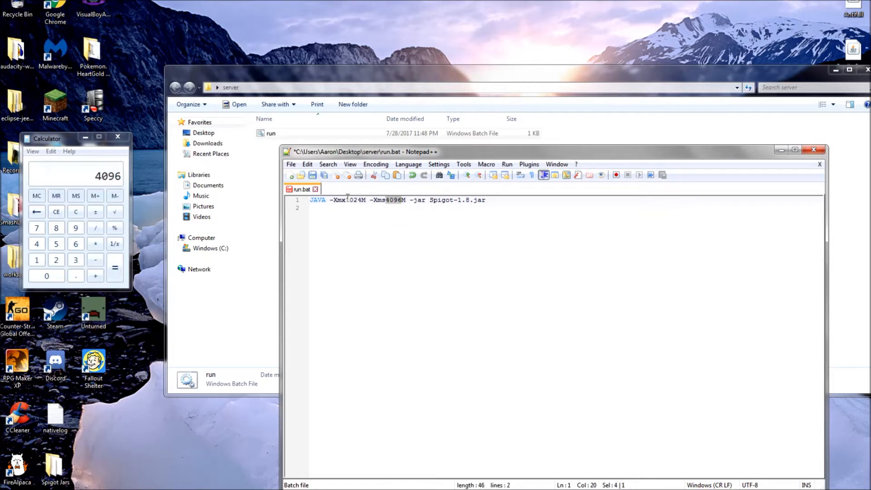
drag(347, 200, 365, 200)
key(ctrl+s)
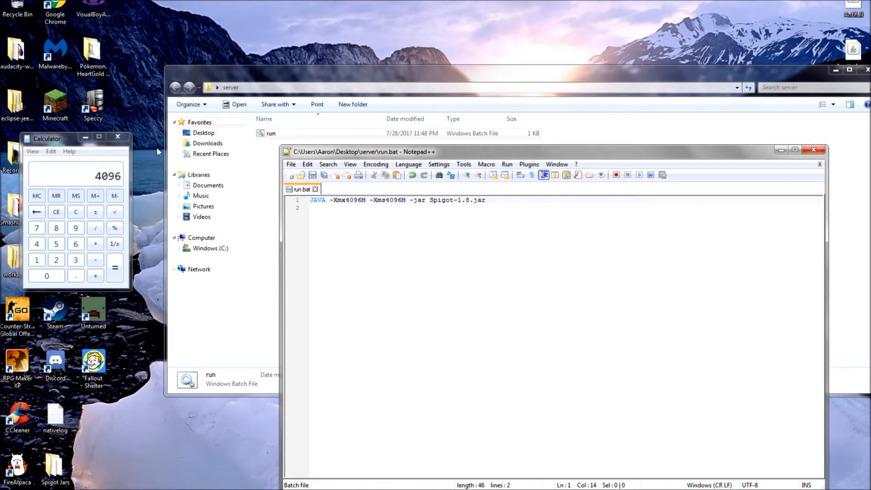
click(112, 140)
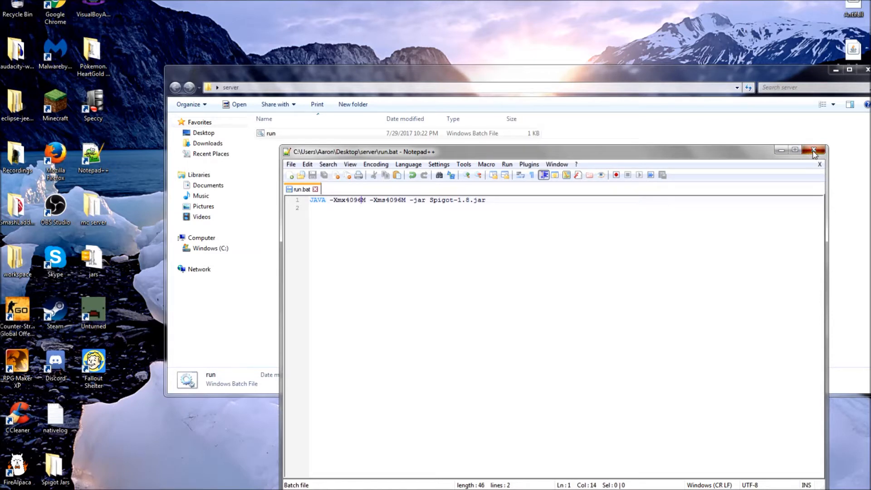
Step: Review each argument of the edited launch command, from the memory settings to the Spigot version, and close run.bat
double_click(314, 200)
drag(334, 200, 348, 202)
double_click(348, 201)
click(346, 200)
drag(346, 200, 365, 201)
double_click(366, 202)
click(369, 202)
click(373, 200)
drag(370, 200, 406, 200)
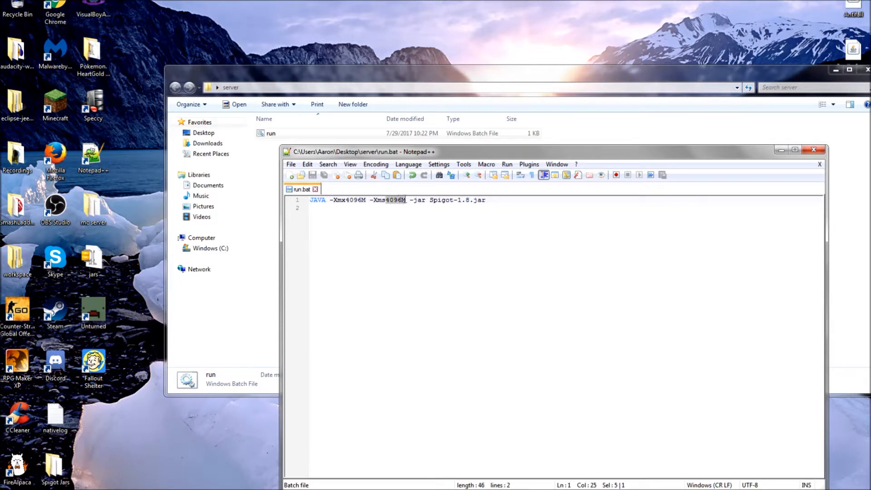
double_click(402, 200)
click(409, 200)
drag(413, 200, 528, 196)
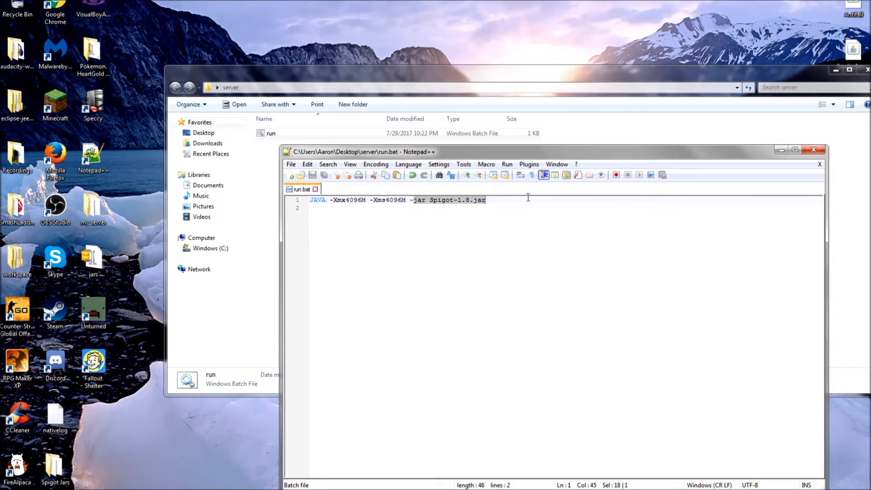
double_click(518, 202)
double_click(441, 200)
double_click(455, 200)
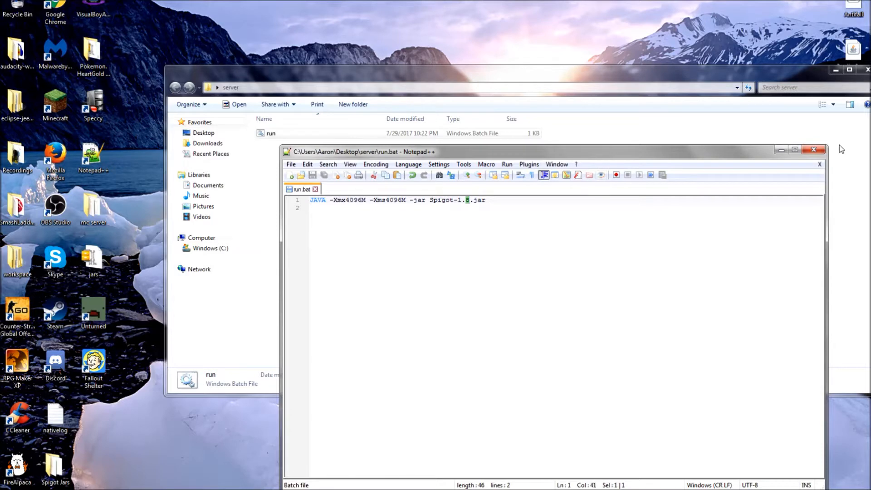
click(813, 150)
click(610, 174)
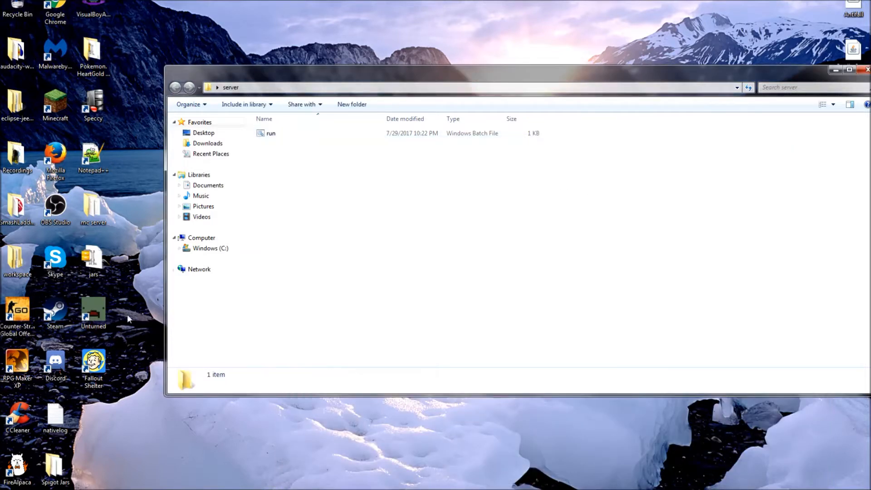
Step: Copy the spigot-1.8 jar from the desktop's Spigot Jars folder into the server folder
double_click(56, 465)
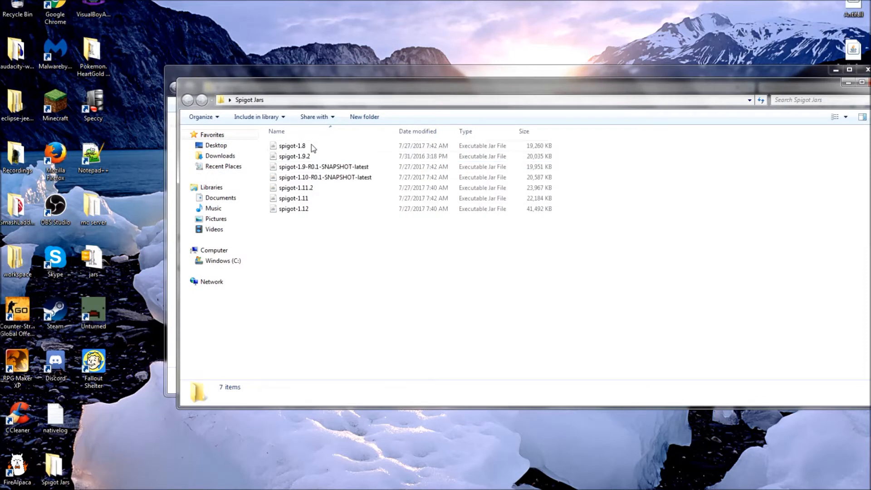
right_click(318, 144)
click(295, 145)
right_click(295, 145)
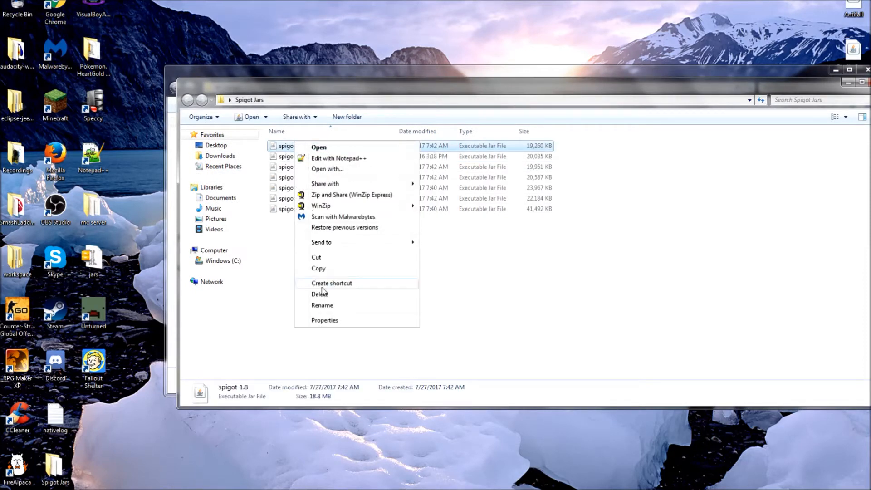
click(339, 268)
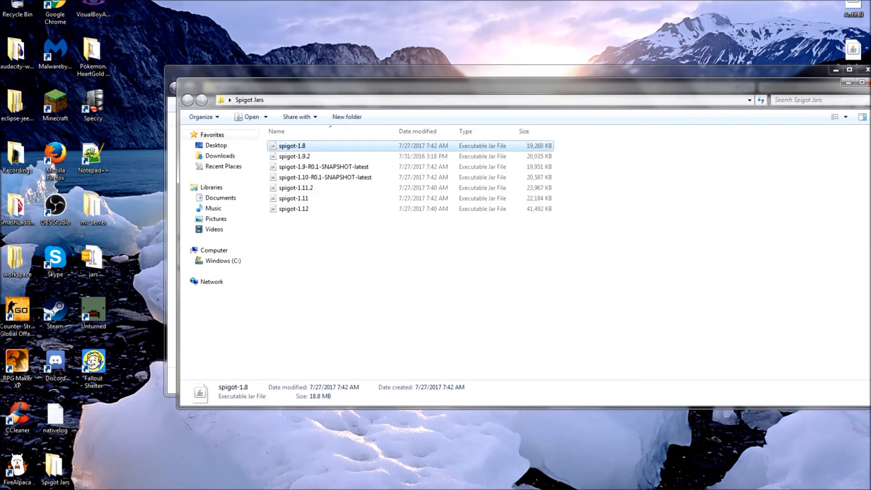
click(870, 82)
click(418, 221)
key(ctrl+v)
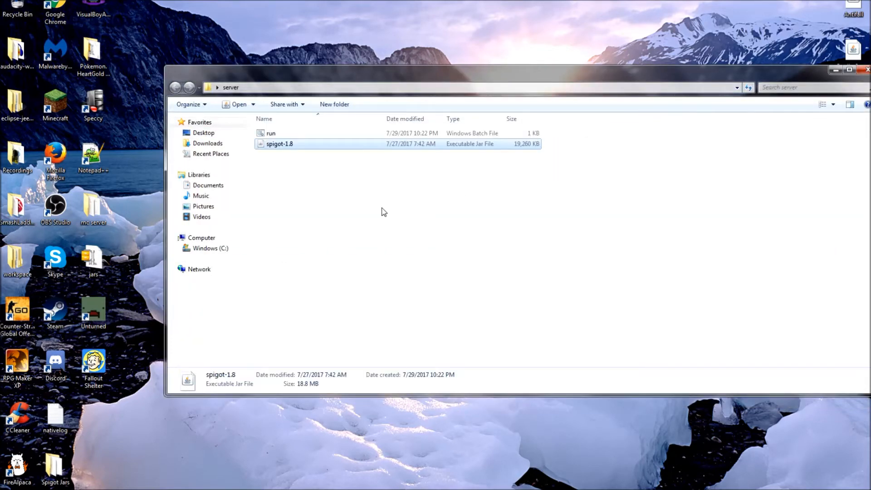
Step: Launch the server with the run batch file and move its console window aside
double_click(271, 133)
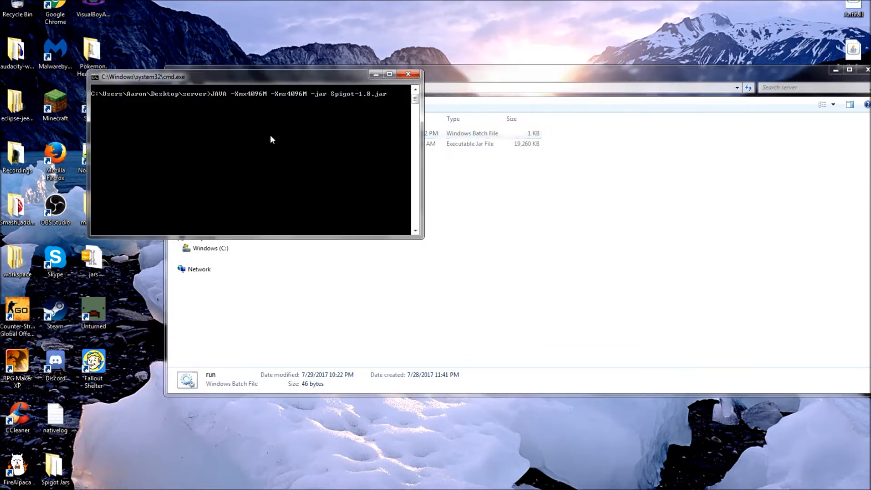
drag(265, 77, 731, 124)
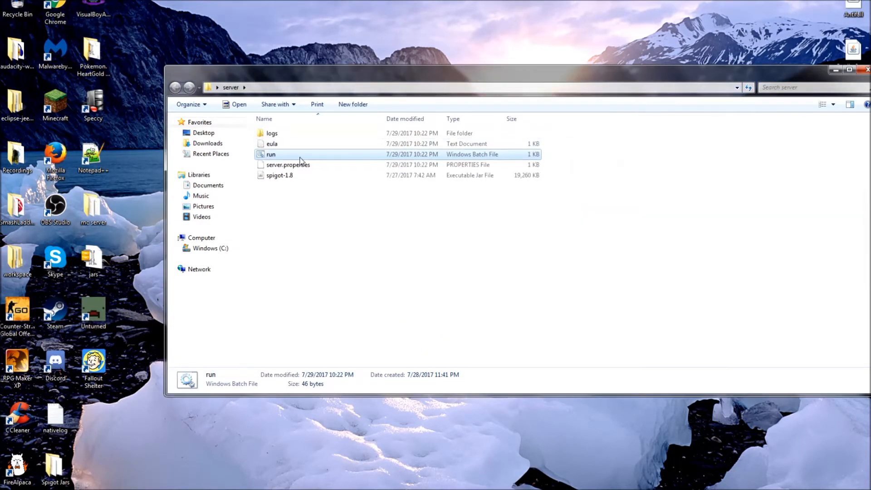
Step: Change the eula setting to true in the eula text file, then save and close it
double_click(281, 143)
drag(382, 111, 356, 111)
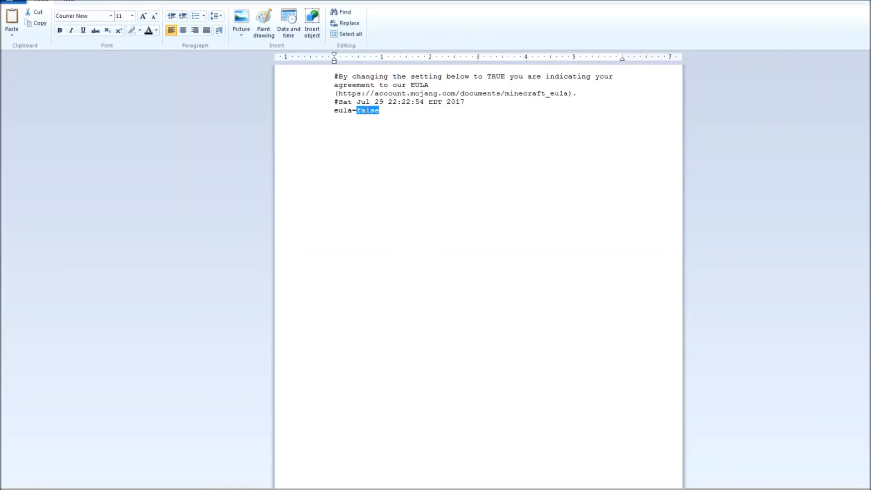
text(tru)
drag(567, 93, 408, 86)
click(375, 87)
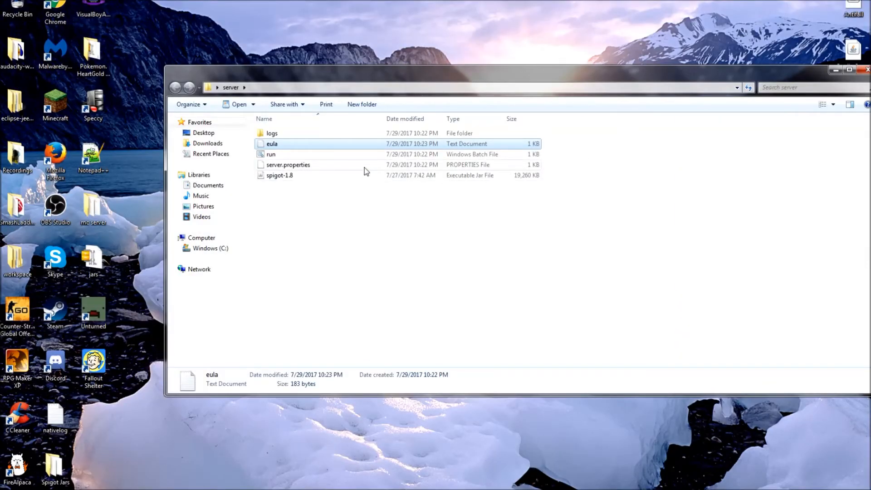
Step: Relaunch the server with the run batch file and move its console window below the folder's file list
double_click(269, 156)
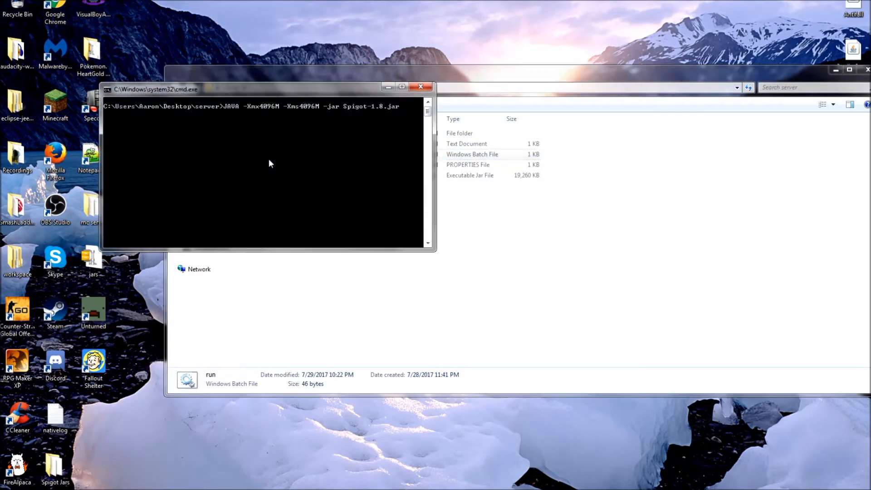
drag(229, 88, 458, 184)
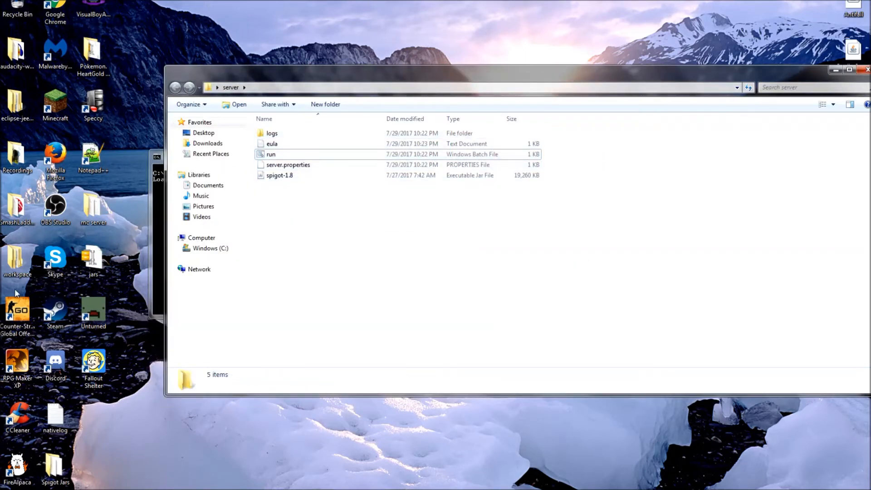
click(154, 222)
drag(261, 157, 371, 358)
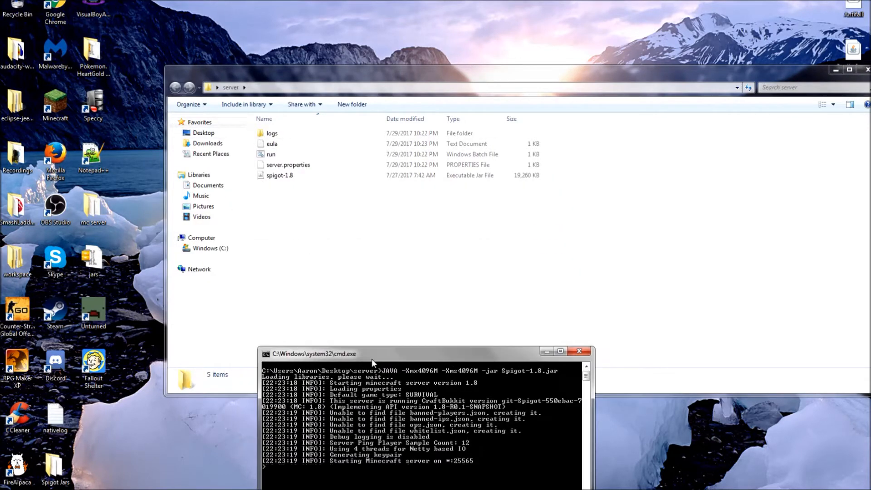
drag(334, 311, 292, 381)
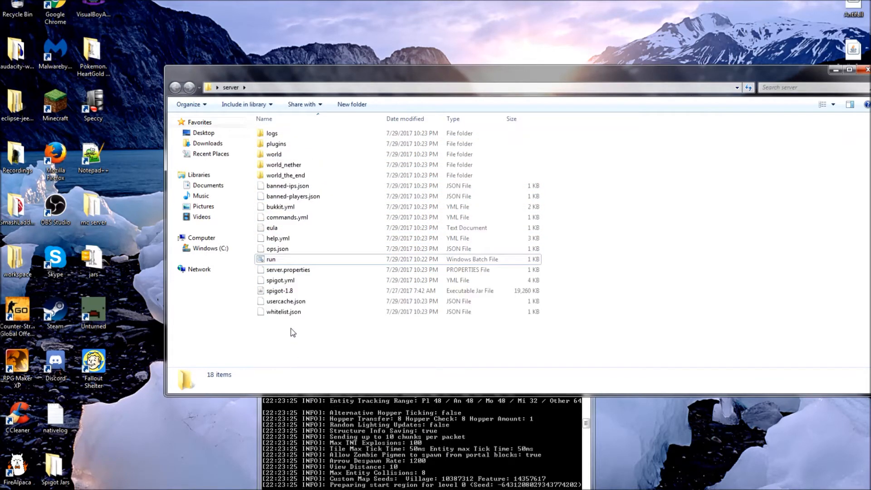
Step: View ops.json from the server folder in Notepad++, then close it along with the leftover run.bat file
click(324, 196)
click(315, 252)
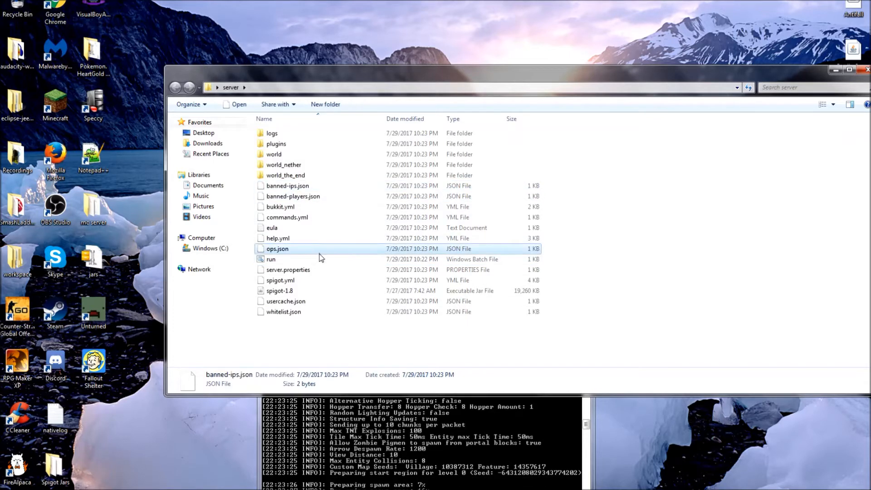
click(616, 294)
click(486, 251)
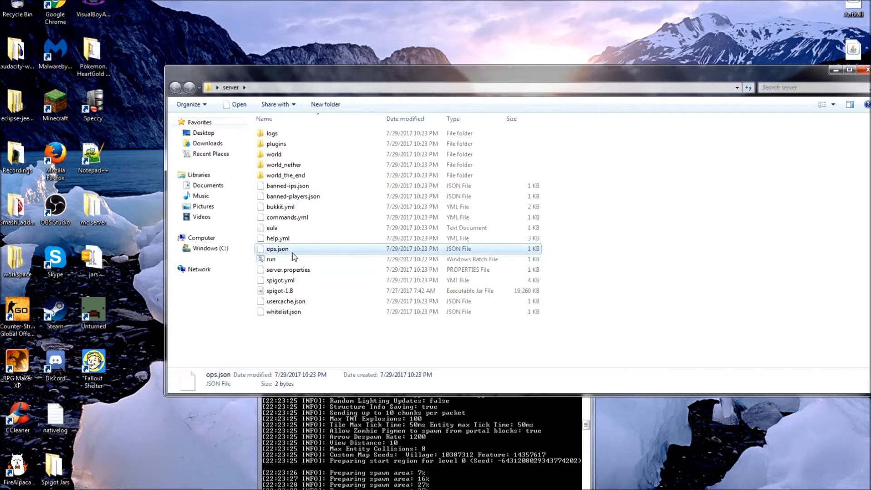
right_click(278, 250)
click(303, 268)
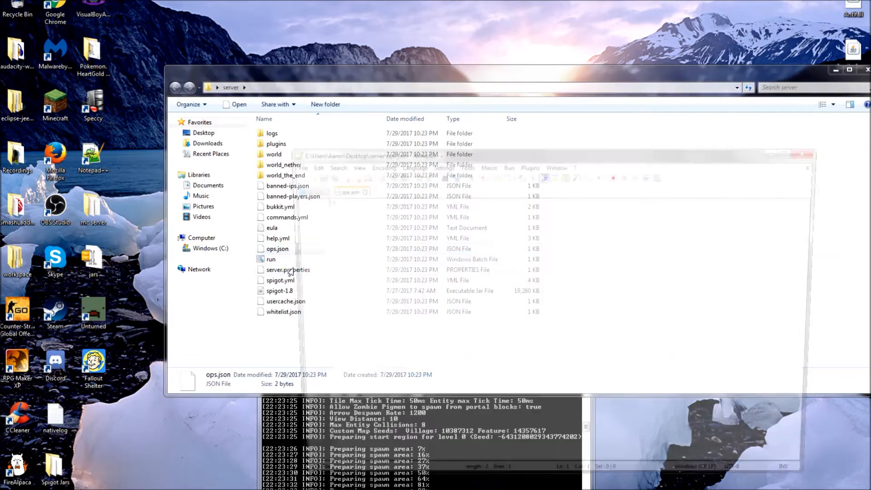
click(328, 203)
click(354, 189)
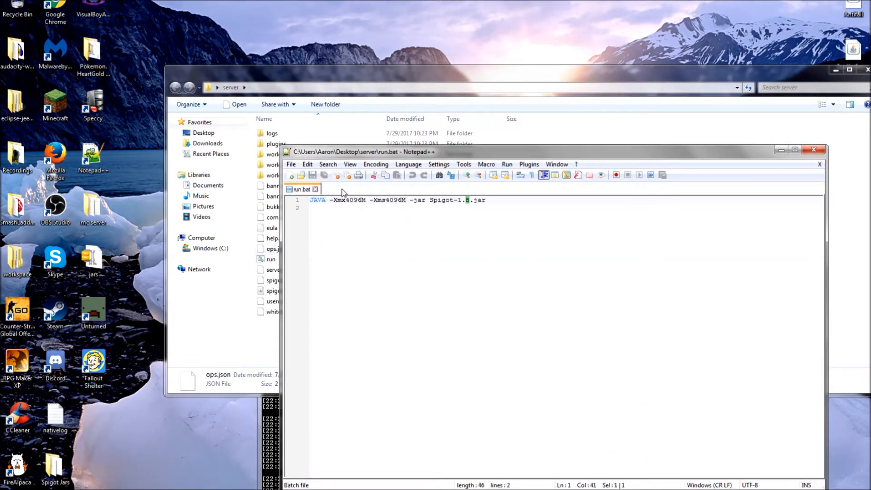
click(315, 189)
click(820, 152)
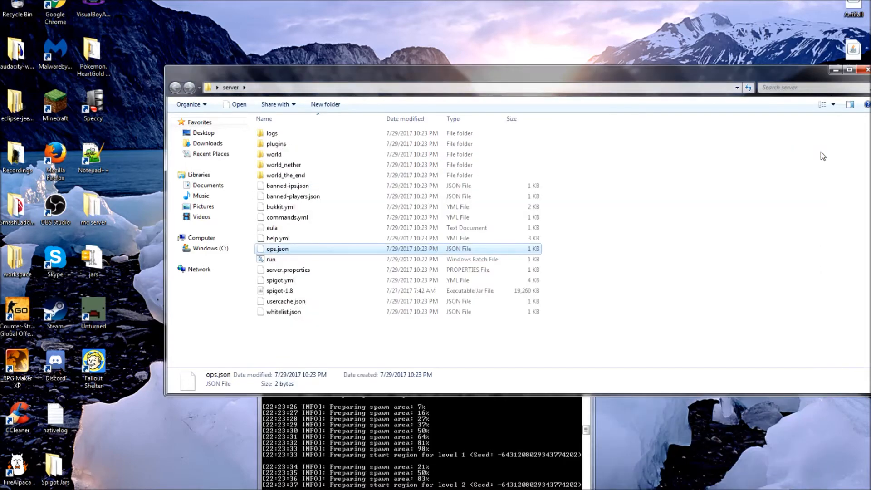
drag(579, 343, 660, 379)
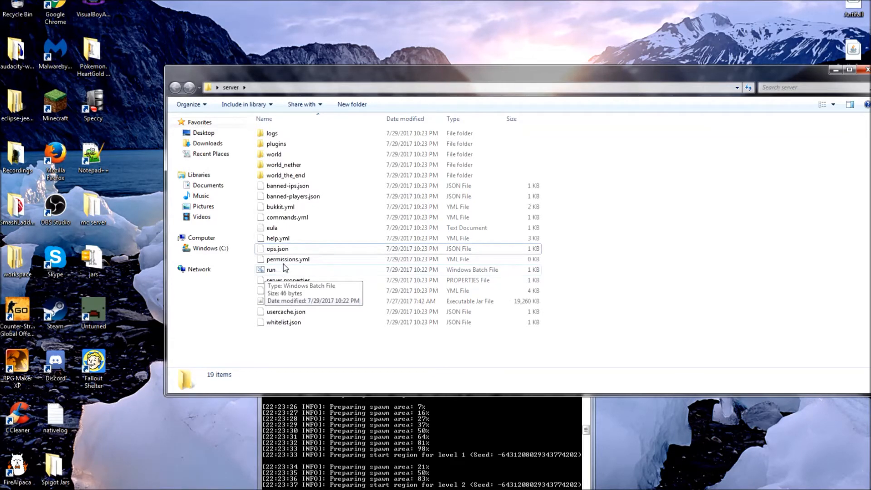
Step: Bring the server console into full view and review the startup log, including the world settings and spawn area preparation
click(380, 423)
drag(377, 354, 431, 214)
drag(367, 328, 690, 184)
scroll(724, 320, up, 10)
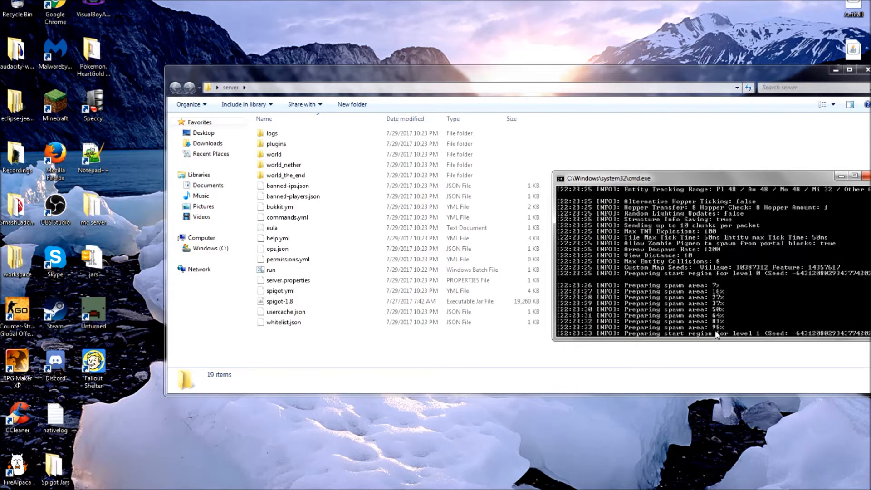
scroll(774, 276, up, 10)
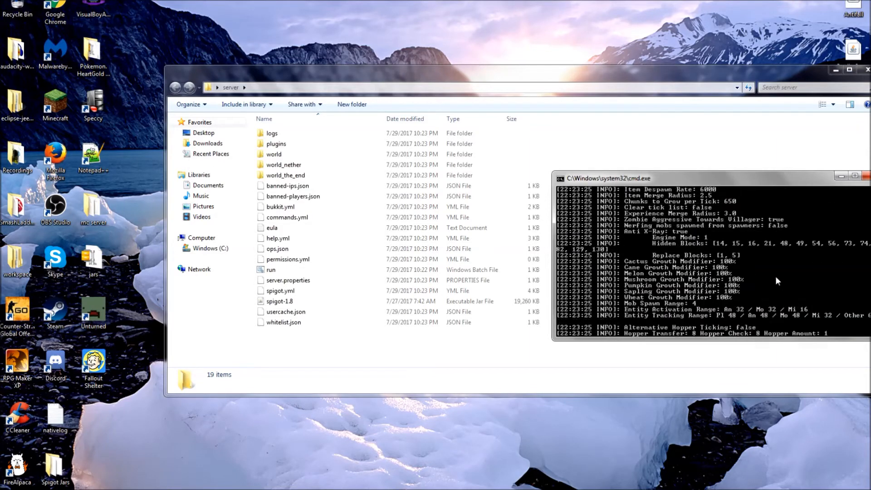
scroll(771, 273, down, 10)
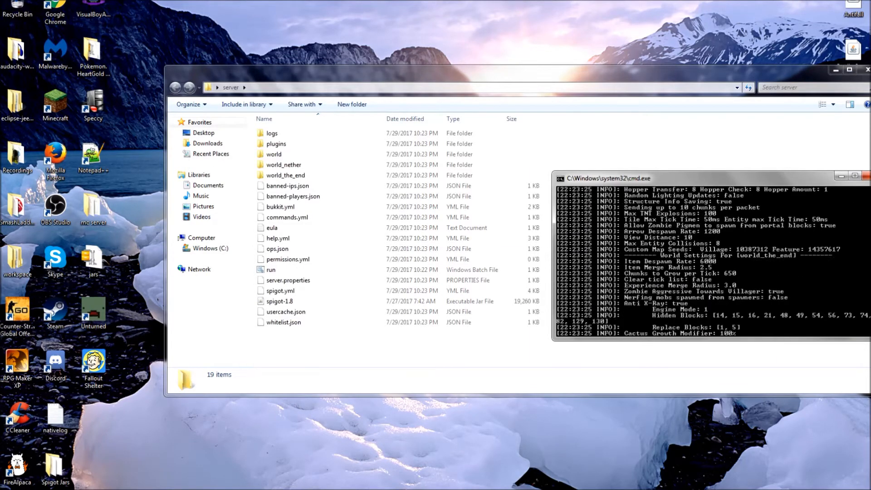
scroll(713, 261, down, 5)
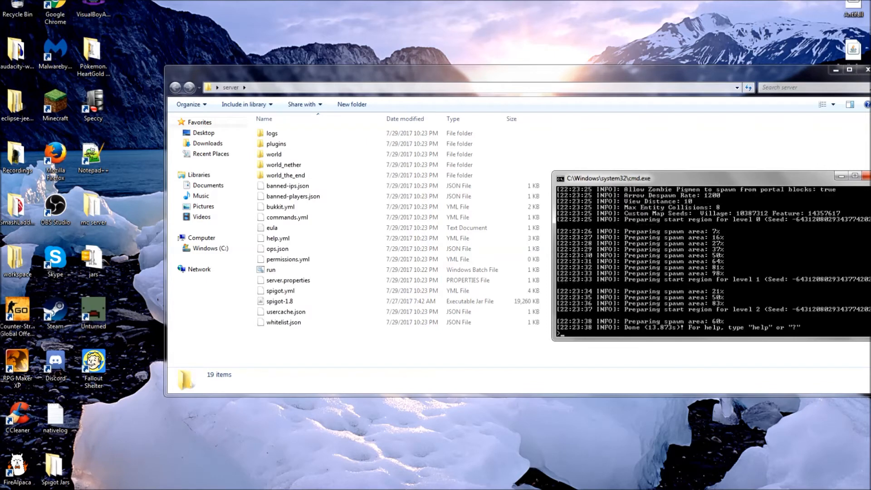
Step: Look inside the server's logs and plugins folders and check the world folder, returning to the server folder
double_click(311, 135)
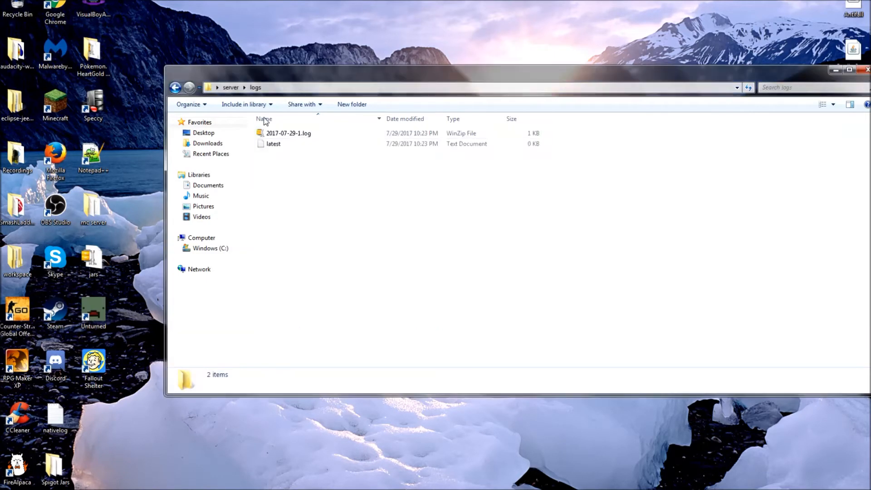
click(231, 87)
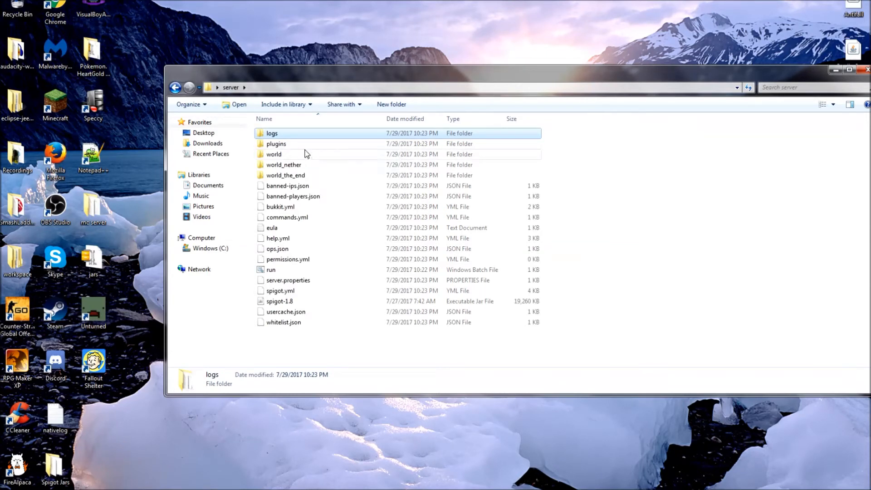
double_click(306, 143)
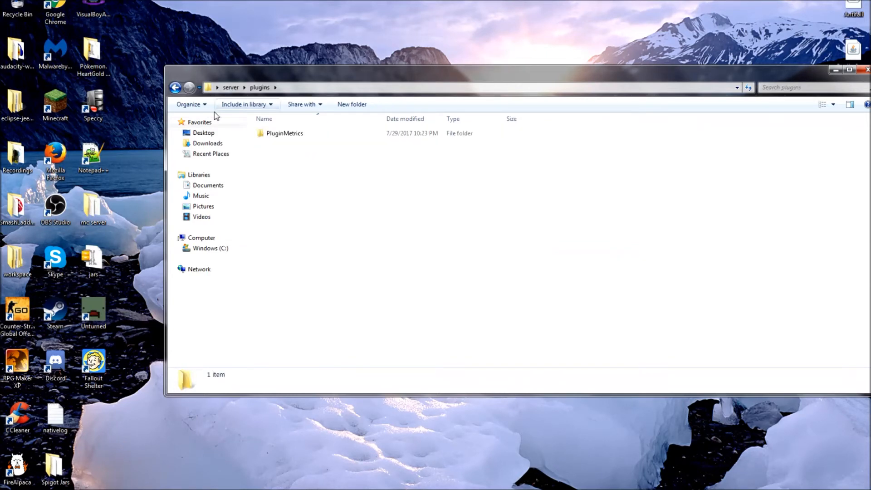
click(231, 88)
double_click(274, 154)
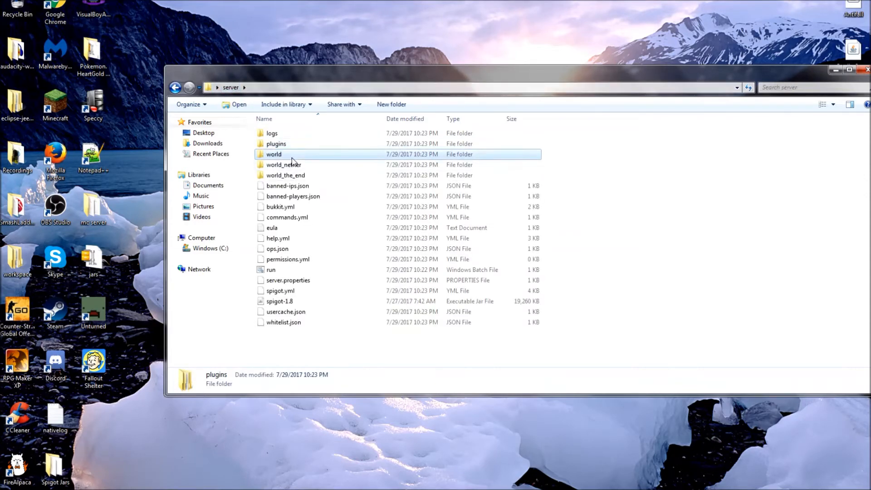
key(BackSpace)
Step: Go through the world folders, the banned lists, bukkit.yml, commands.yml, help.yml, ops.json and permissions.yml in the server folder
drag(250, 154, 327, 180)
drag(250, 187, 578, 198)
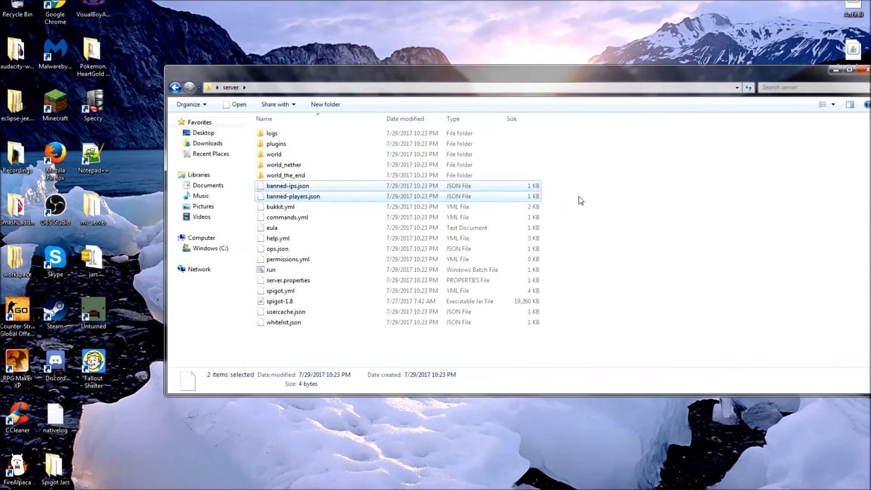
click(579, 198)
click(334, 212)
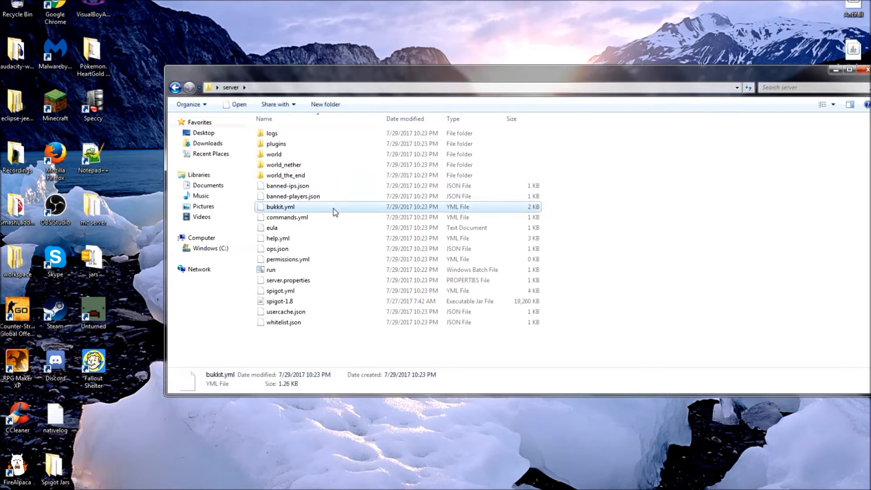
click(297, 219)
click(286, 240)
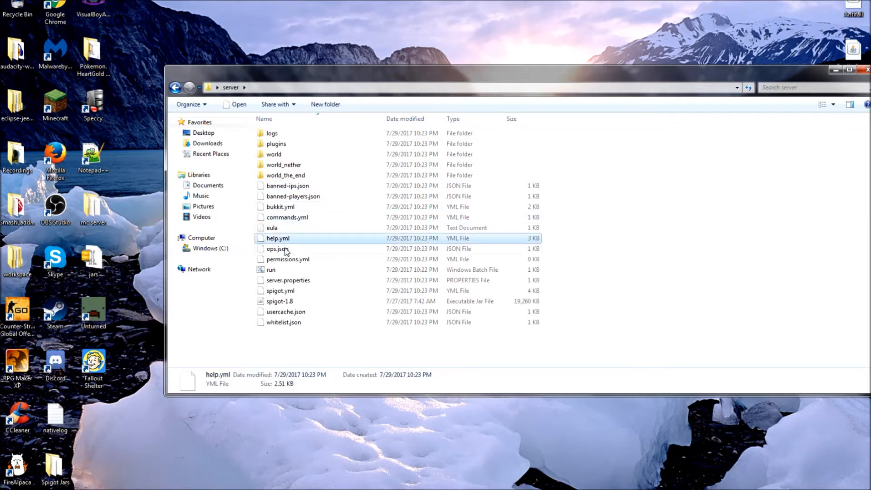
click(287, 253)
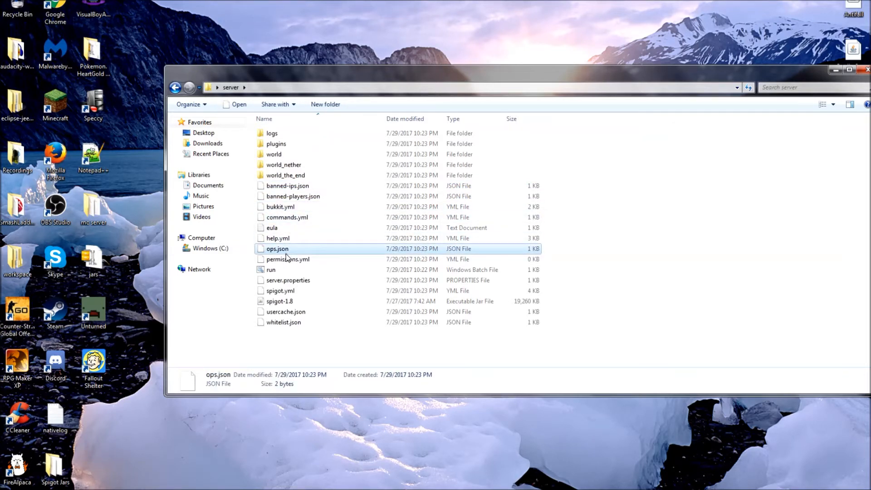
click(296, 260)
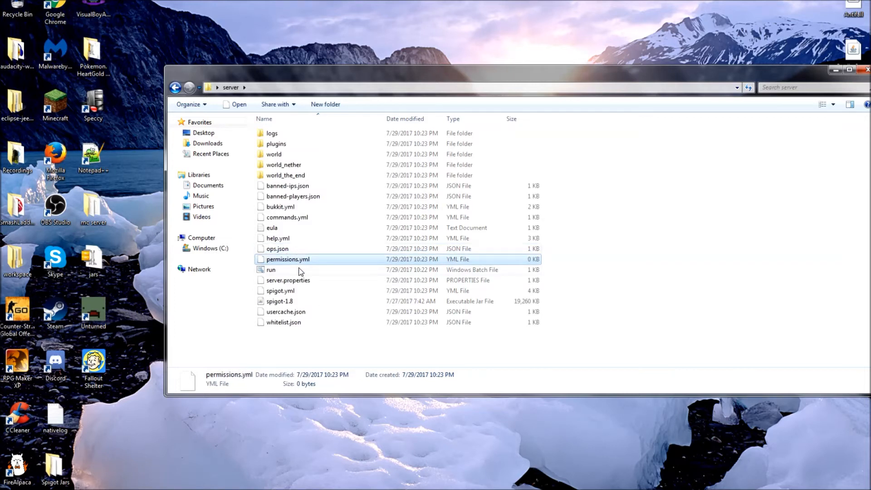
Step: Open the server.properties file in Notepad++
click(276, 281)
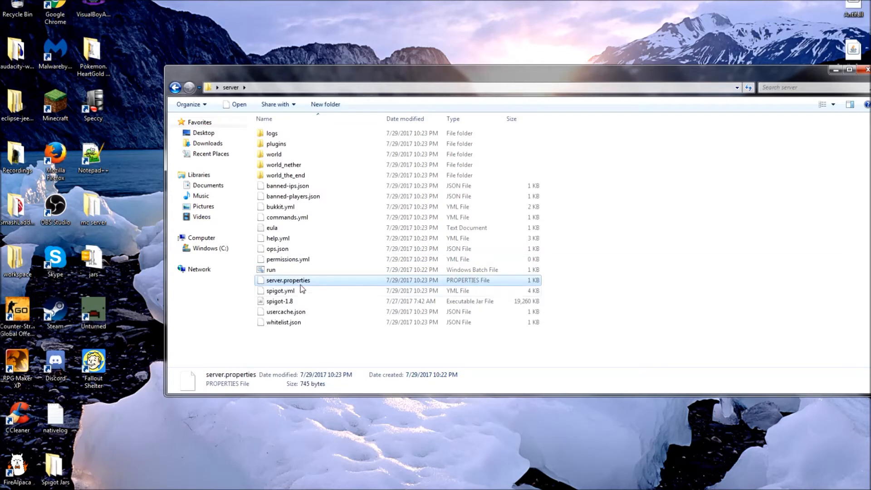
right_click(299, 284)
click(390, 301)
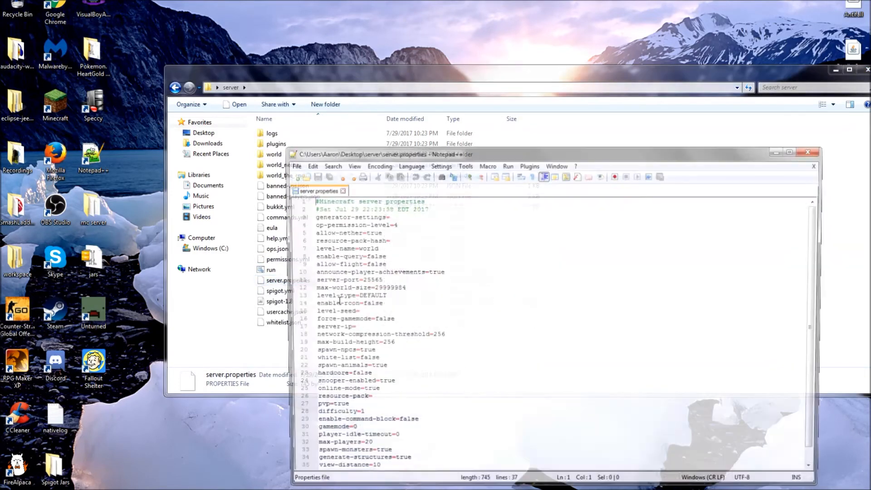
Step: Examine the op-permission-level, allow-nether and resource-pack-hash settings in server.properties
drag(405, 221, 391, 226)
click(408, 226)
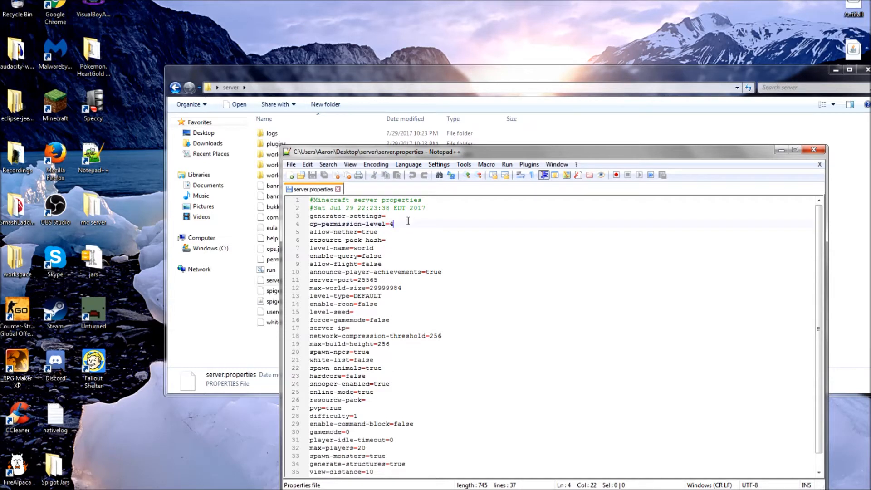
triple_click(408, 224)
click(408, 225)
double_click(397, 232)
triple_click(396, 231)
double_click(399, 241)
double_click(328, 240)
scroll(328, 242, down, 1)
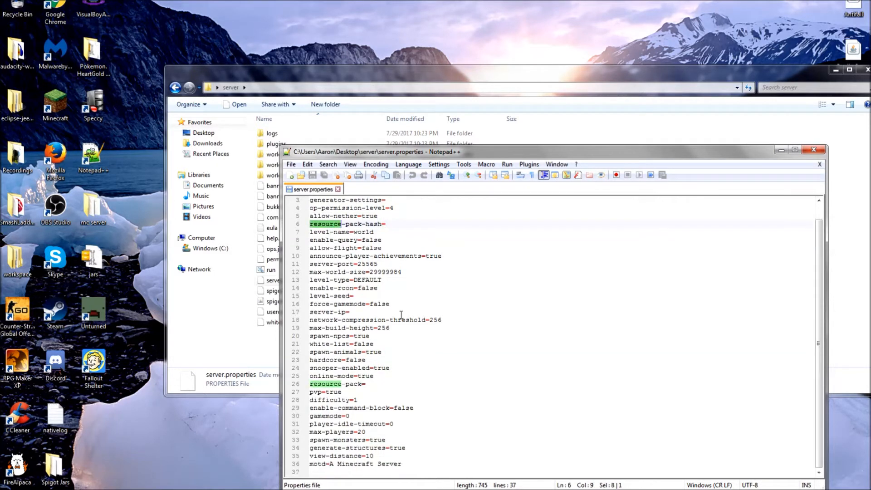
Step: Examine the spawn-npcs, white-list and online-mode settings in server.properties
double_click(364, 336)
triple_click(365, 343)
click(417, 344)
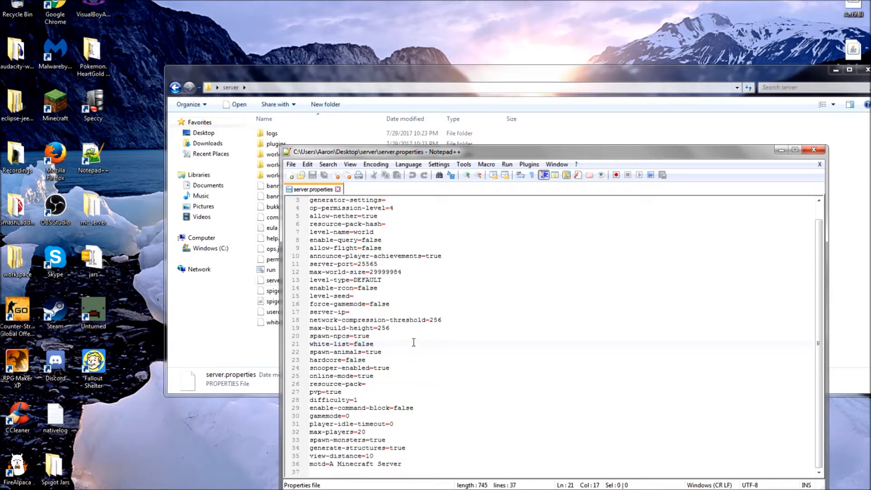
double_click(363, 376)
double_click(382, 375)
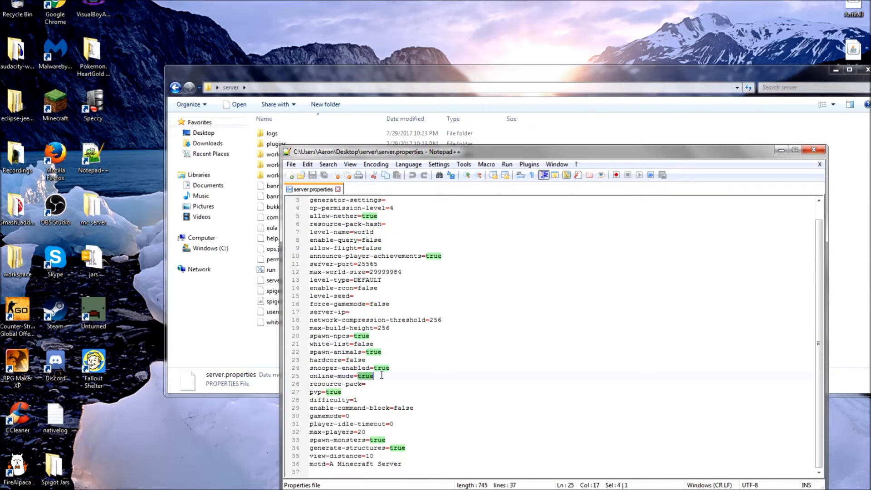
double_click(393, 374)
click(409, 378)
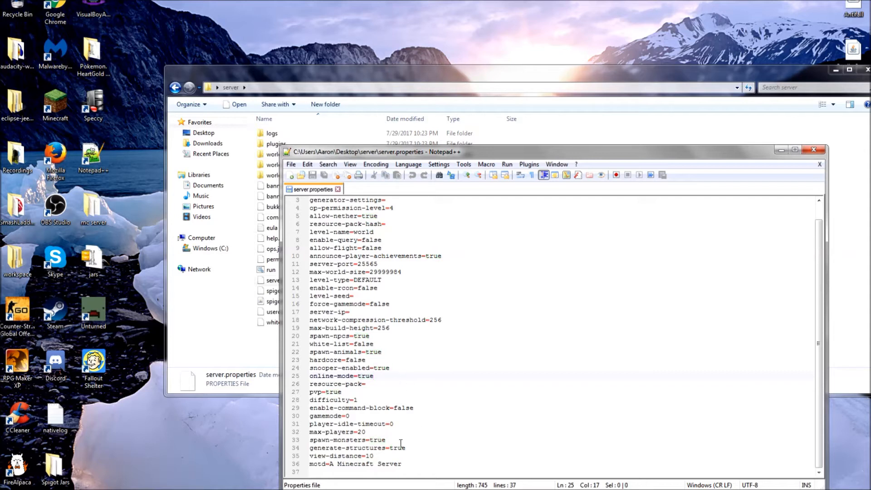
double_click(362, 431)
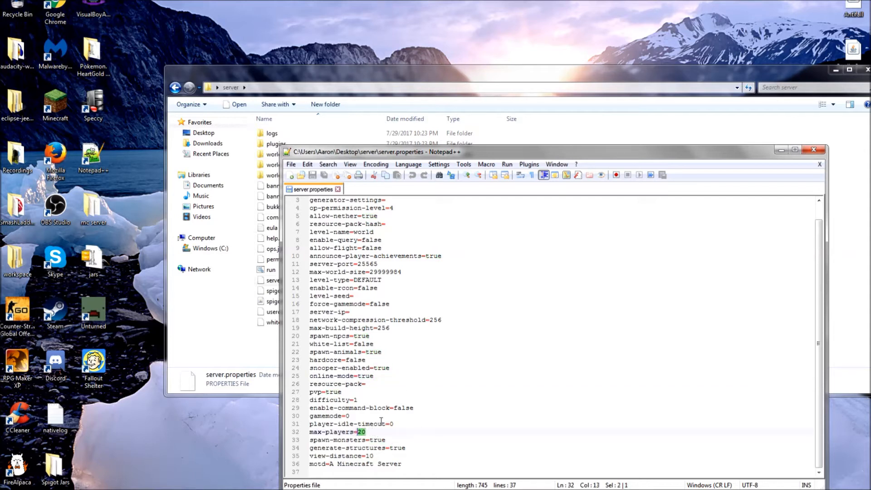
text(31515125)
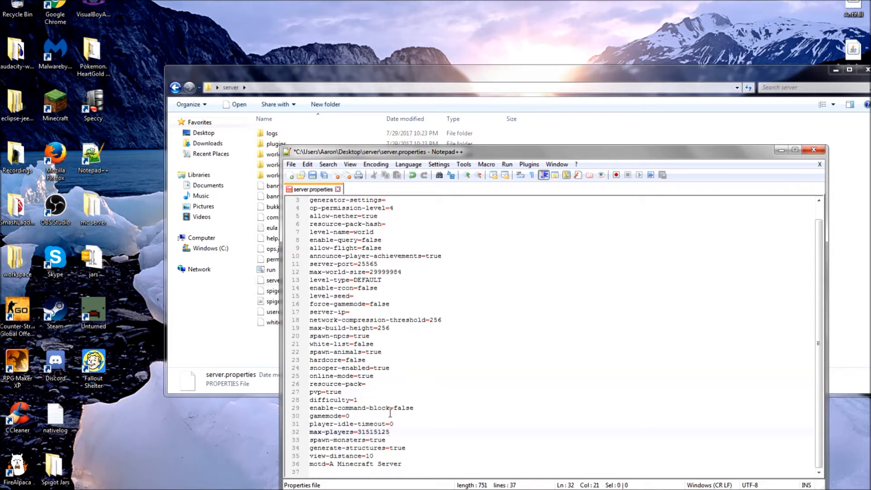
text(33)
key(ctrl+s)
Step: Replace the motd text with ==Hey== in server.properties and save the file
drag(331, 464, 499, 463)
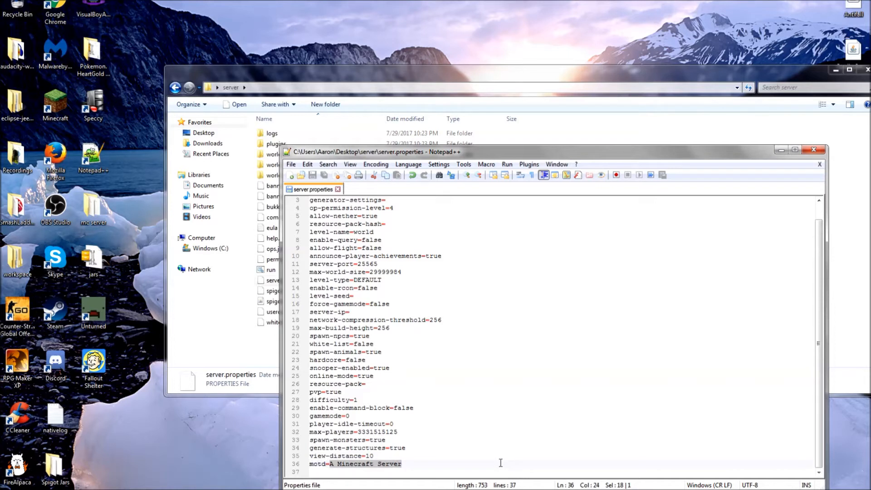
text(==Hey==)
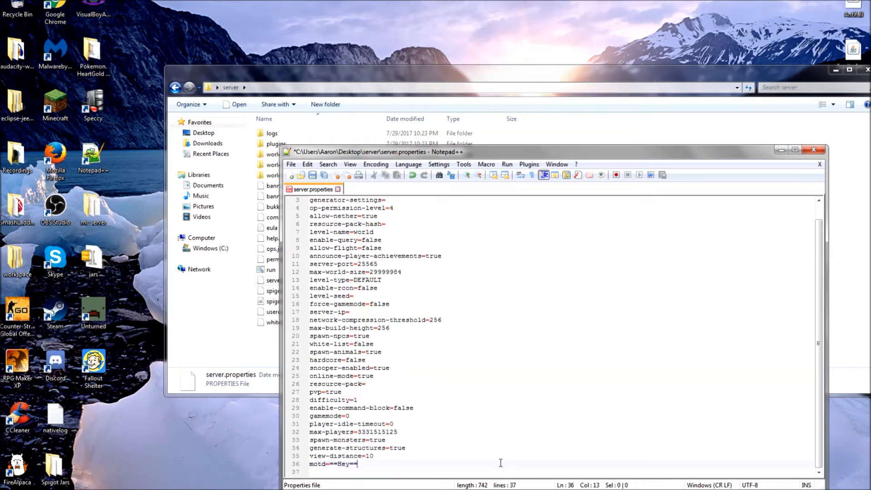
key(ctrl+s)
scroll(501, 413, up, 1)
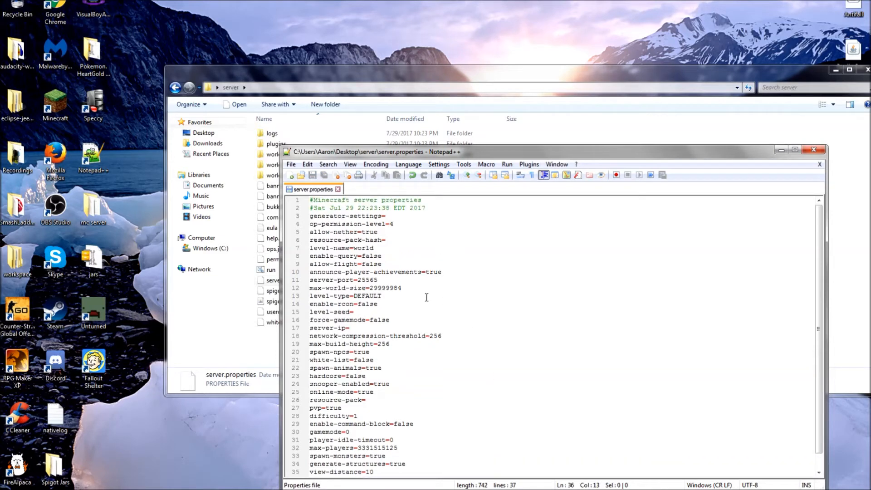
Step: Check the level-name setting in server.properties, and close the file and the editor
double_click(355, 248)
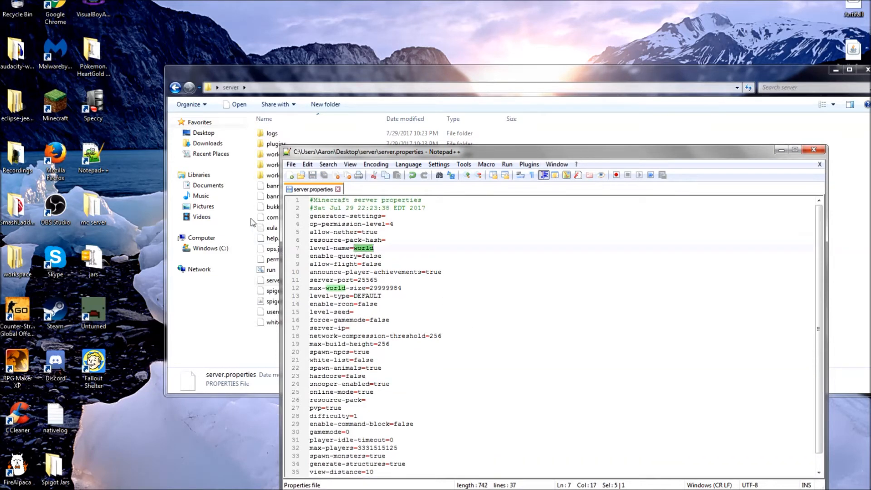
click(454, 223)
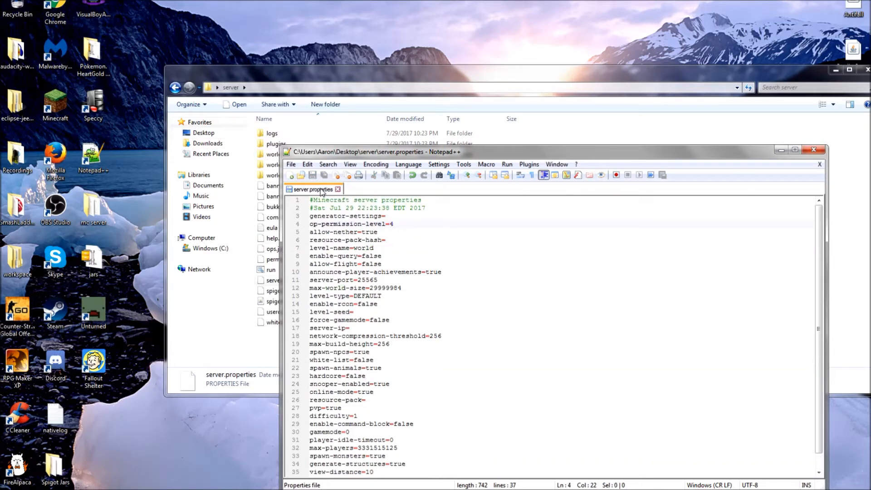
click(337, 189)
click(824, 151)
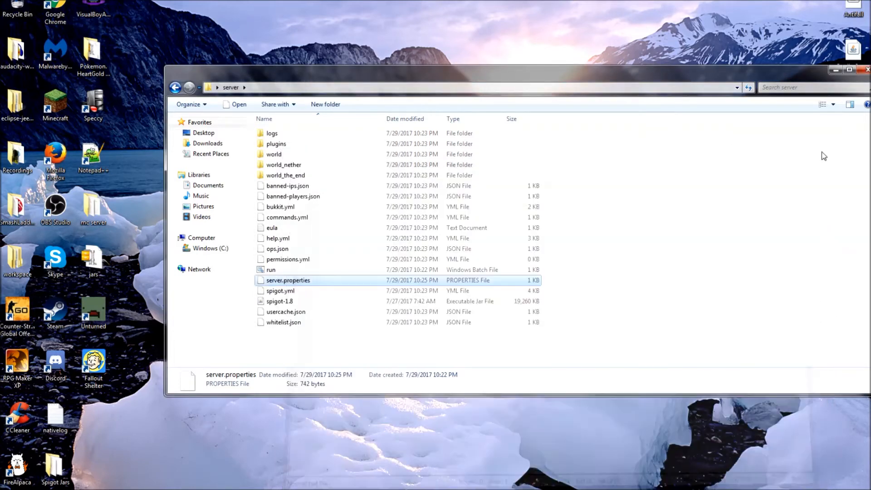
Step: Copy the Antifall jar file from the desktop into the server's plugins folder
drag(785, 81, 799, 103)
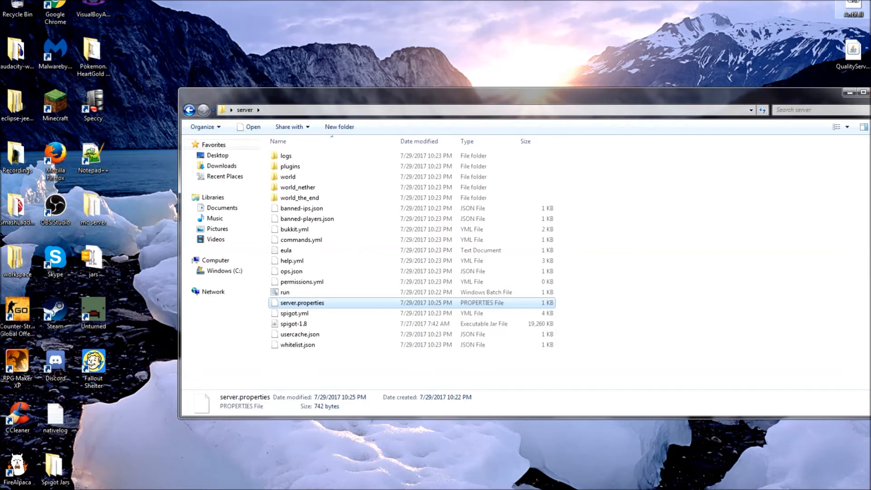
right_click(854, 3)
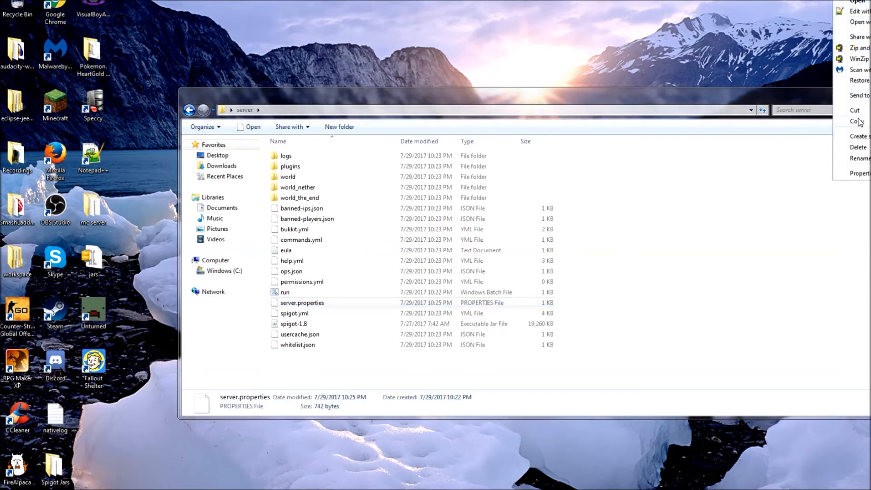
click(858, 121)
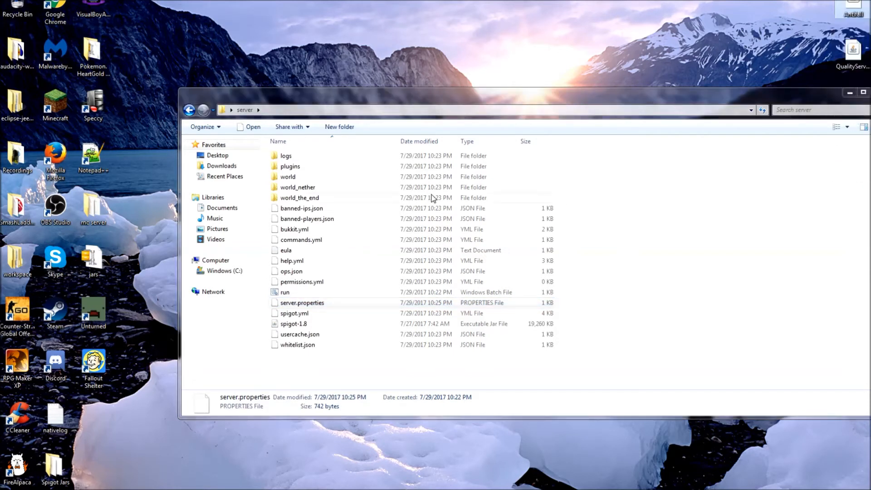
double_click(301, 166)
key(ctrl+v)
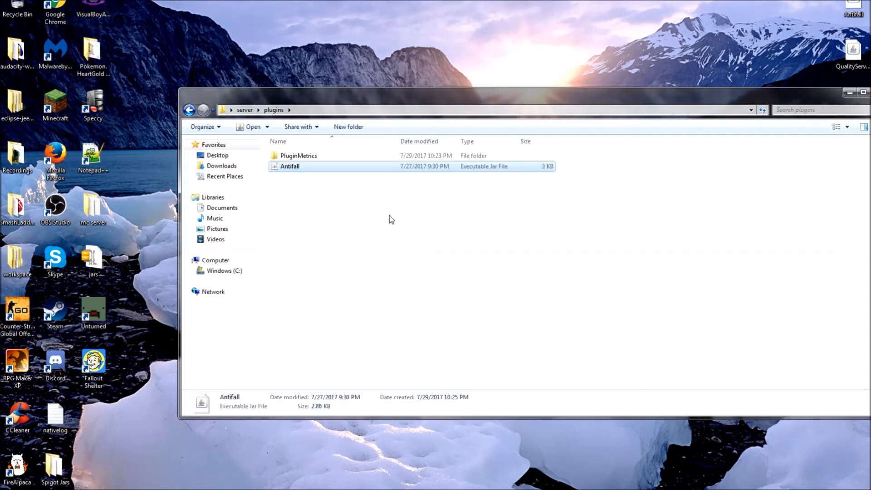
Step: Start the server with the run batch file in the server folder and close the old console window
click(245, 109)
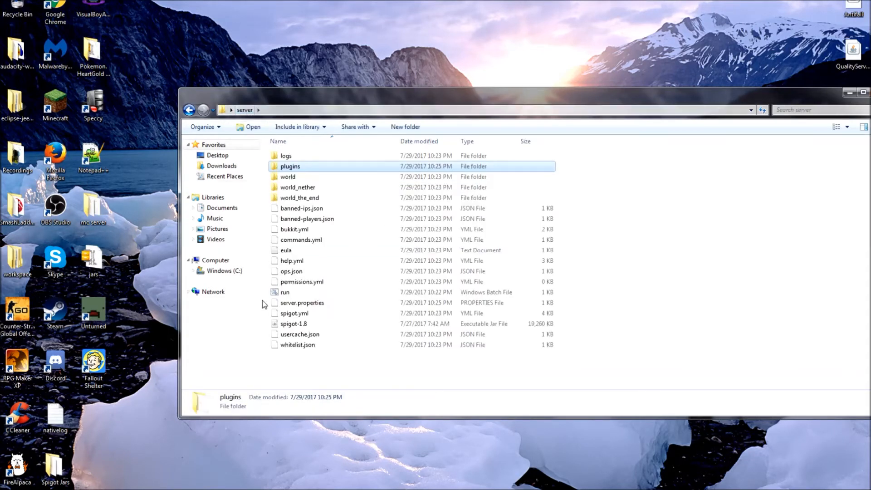
double_click(285, 293)
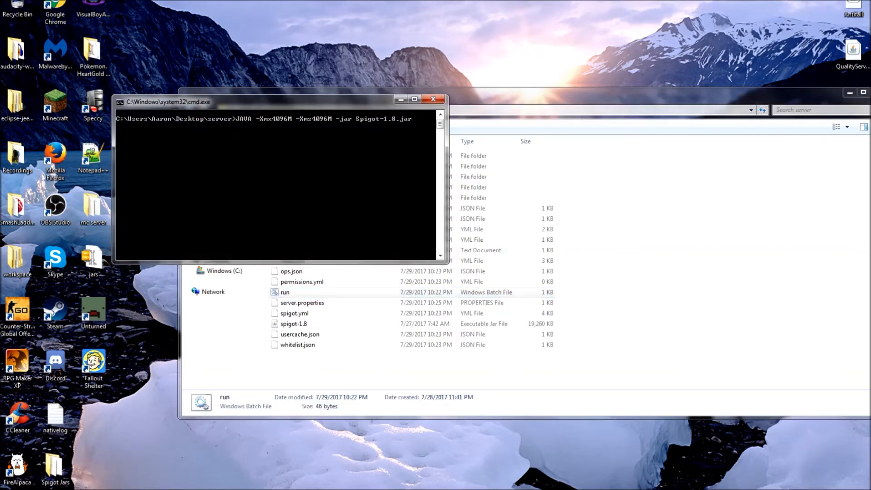
mouse_move(500, 464)
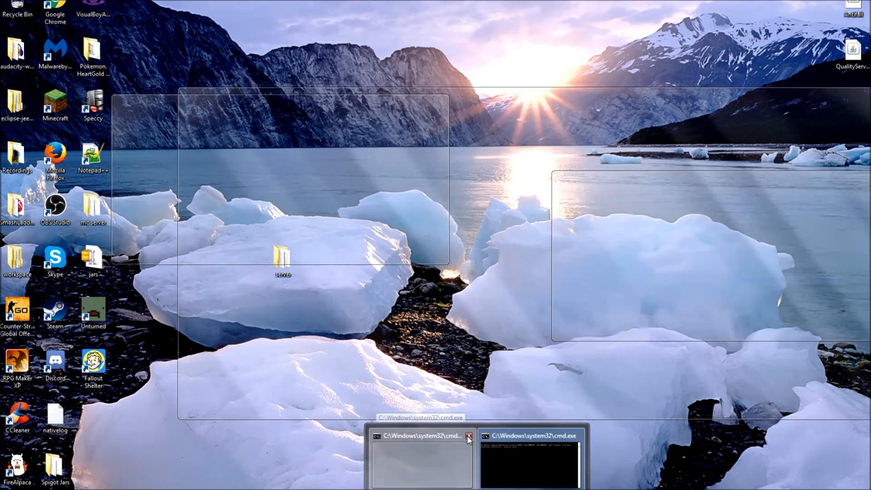
click(469, 436)
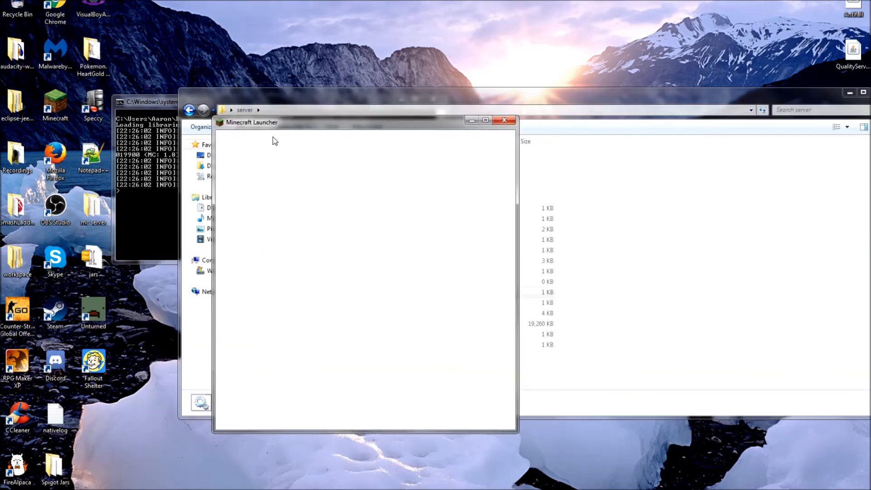
Step: Launch the game from the Minecraft Launcher with the OptiFine 1.8 profile
drag(273, 137, 377, 118)
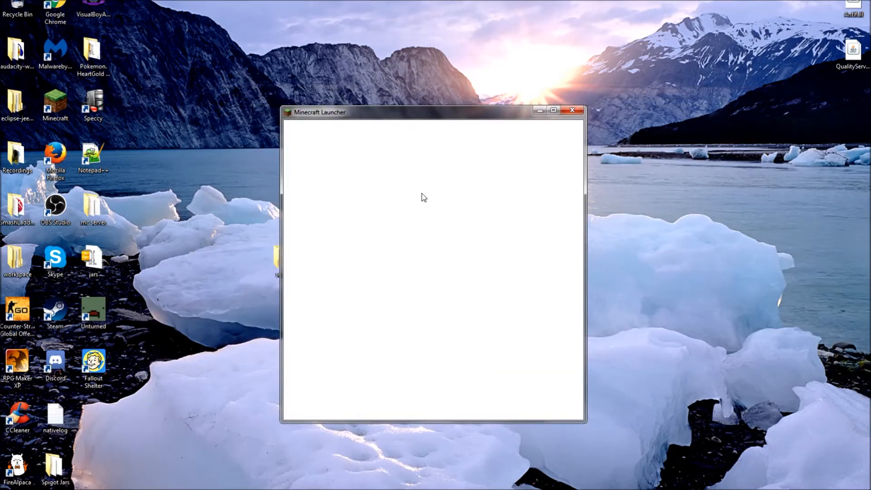
click(465, 489)
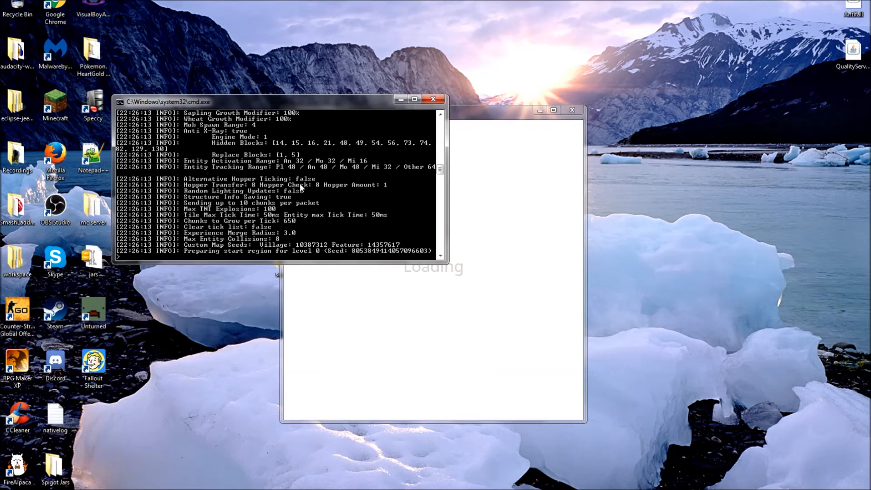
click(508, 180)
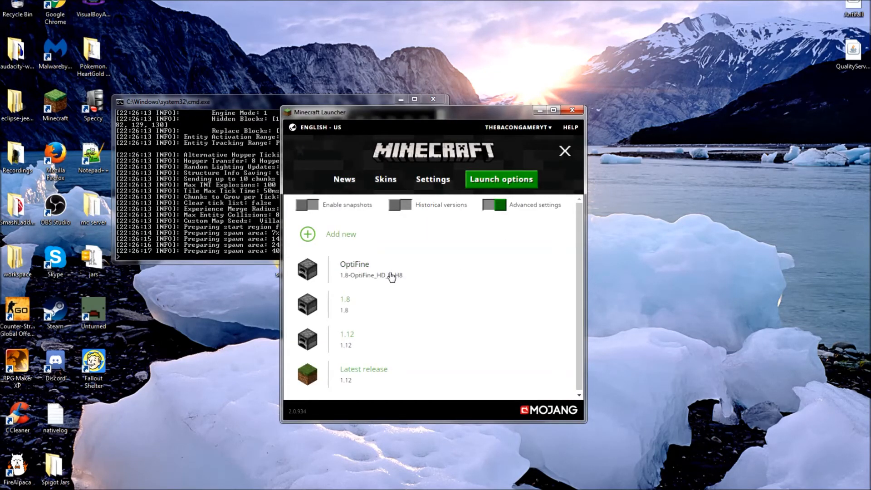
click(395, 276)
click(408, 344)
click(475, 396)
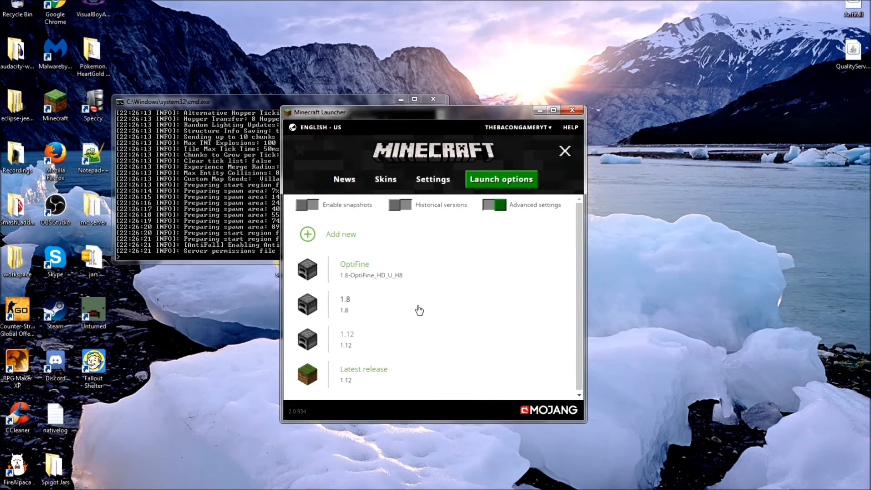
click(341, 176)
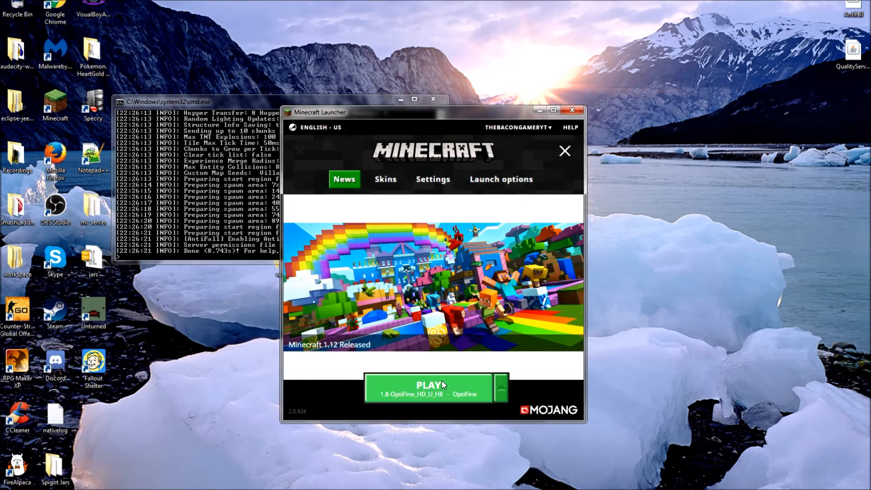
click(442, 380)
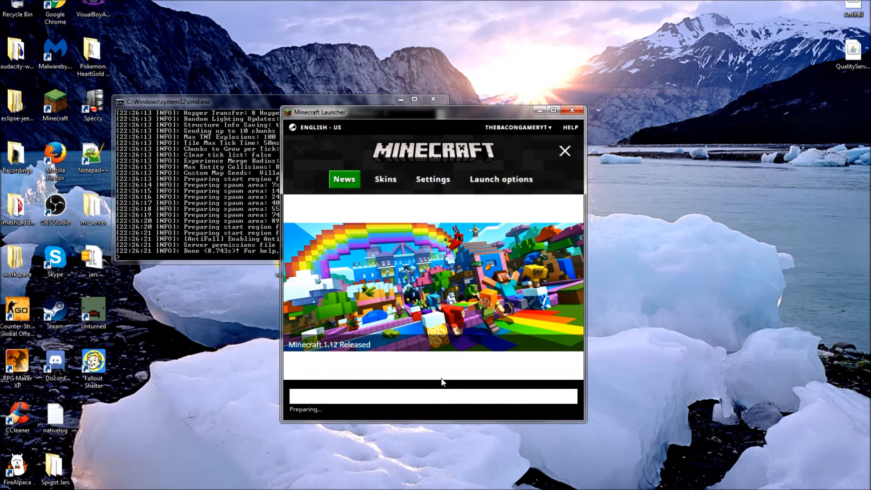
Step: Examine the server console's startup log for the AntiFall plugin, and move the console clear of the game window
drag(442, 181, 424, 177)
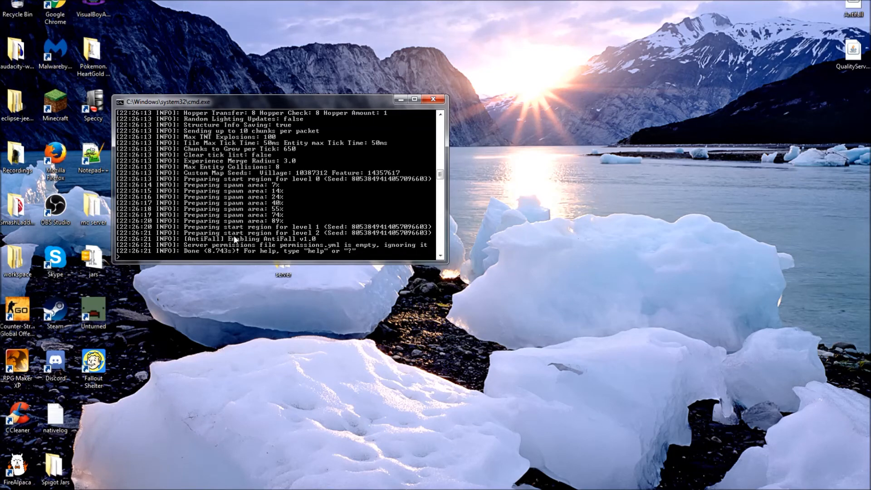
scroll(289, 195, up, 5)
scroll(290, 195, up, 10)
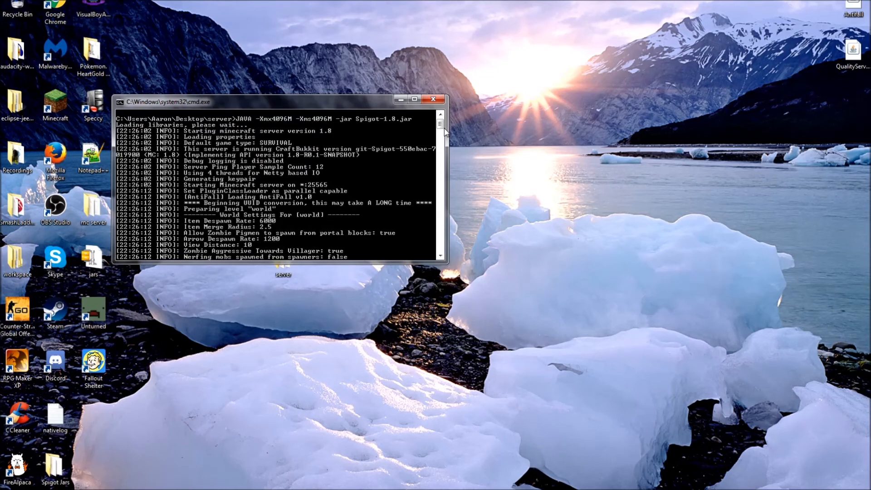
drag(440, 124, 440, 176)
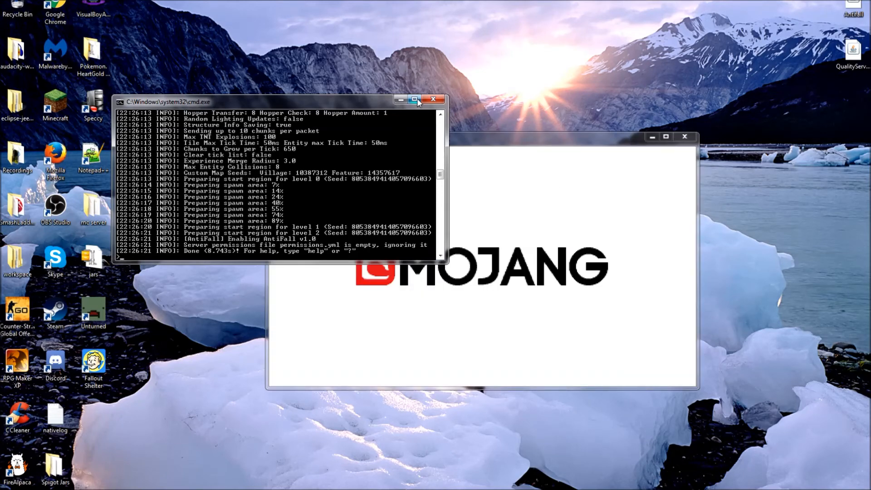
drag(382, 101, 431, 0)
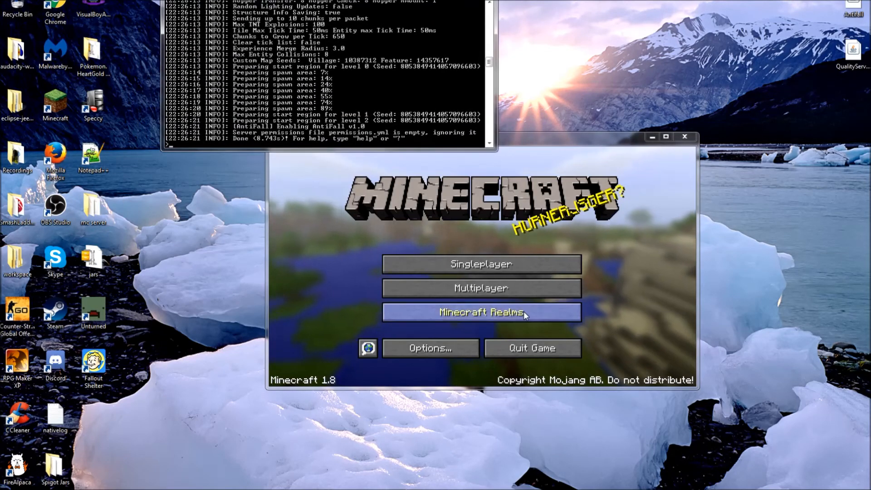
Step: Refresh the multiplayer server list and examine the address of the Minecraft Server entry without changing it
click(524, 292)
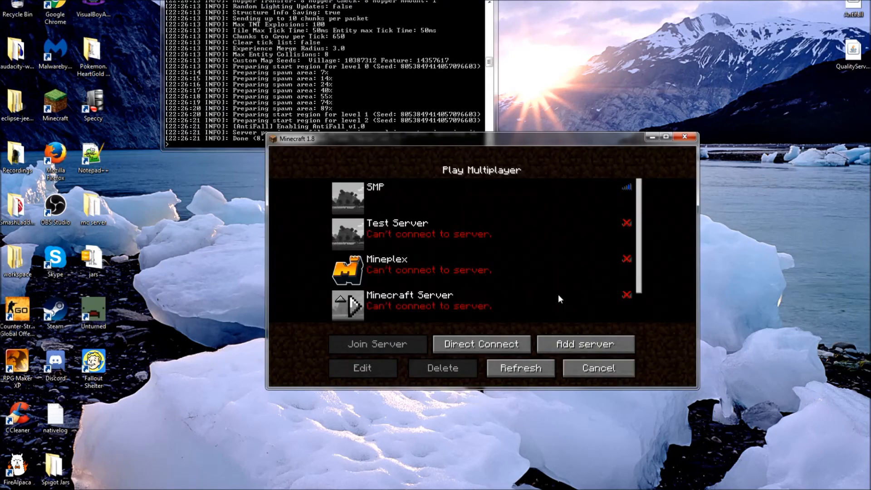
click(521, 368)
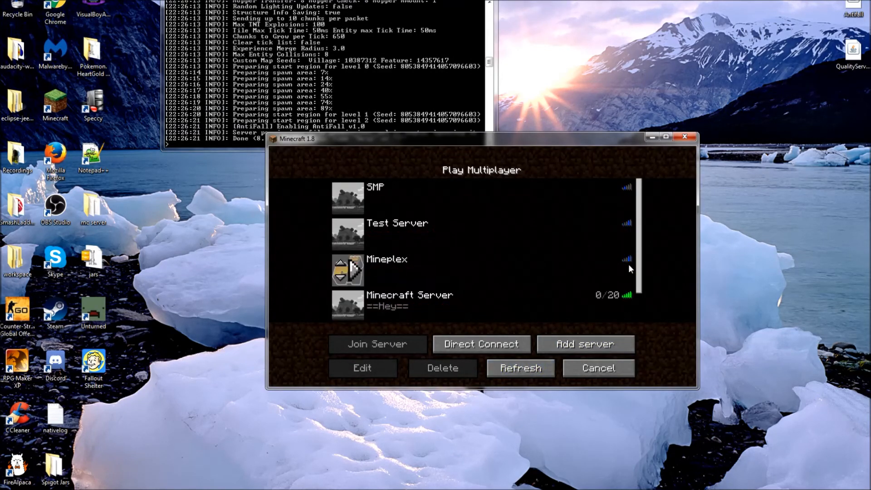
scroll(599, 290, down, 2)
click(429, 276)
click(377, 363)
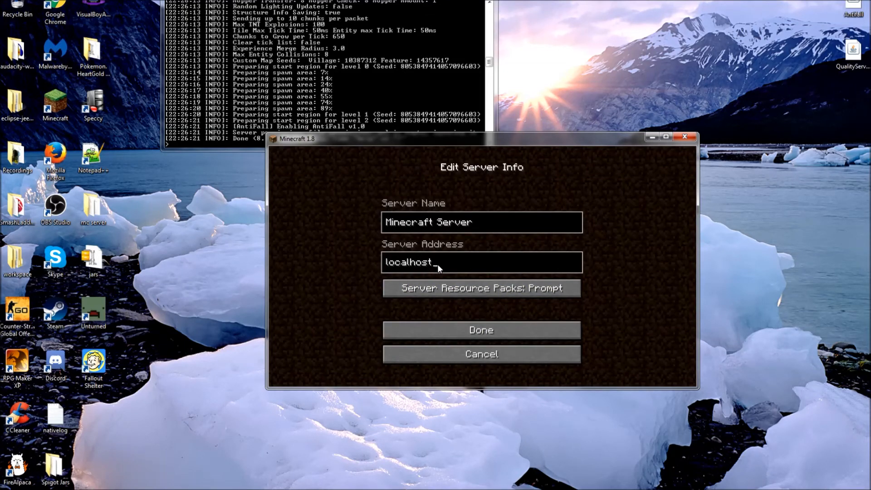
click(493, 353)
Step: Join the server at localhost through Direct Connect and list its plugins with the /pl command
click(495, 347)
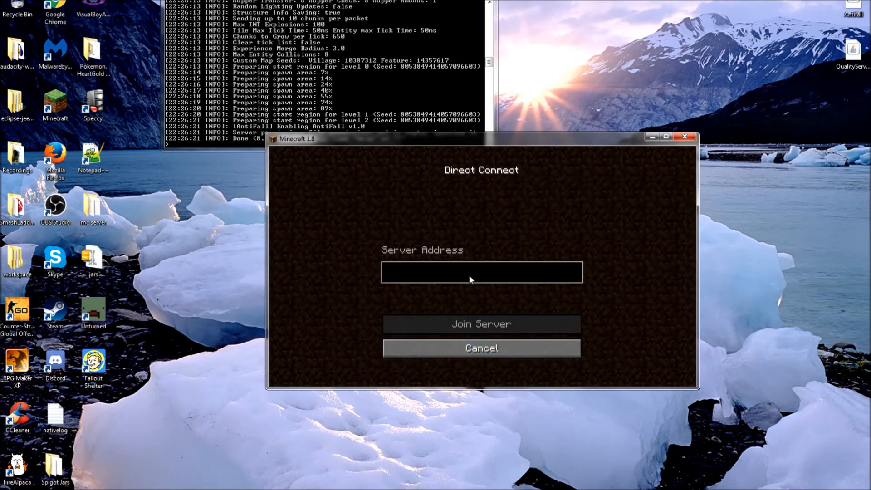
text(localh)
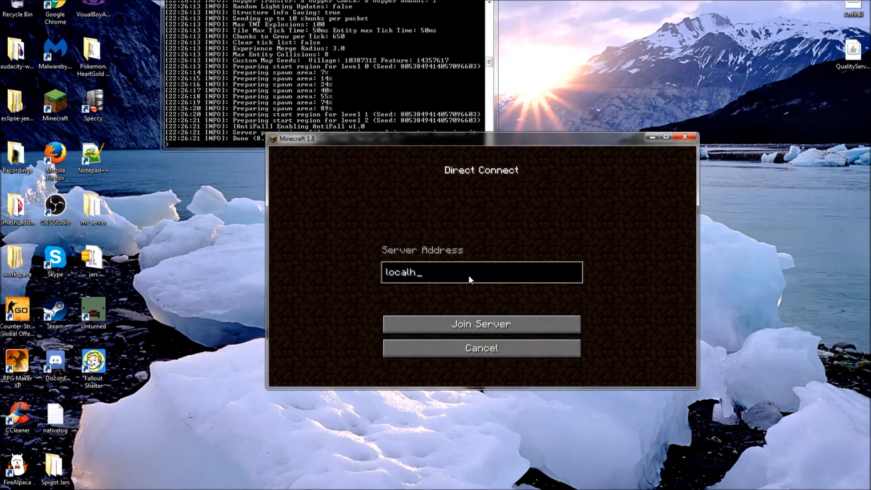
text(ost)
key(Return)
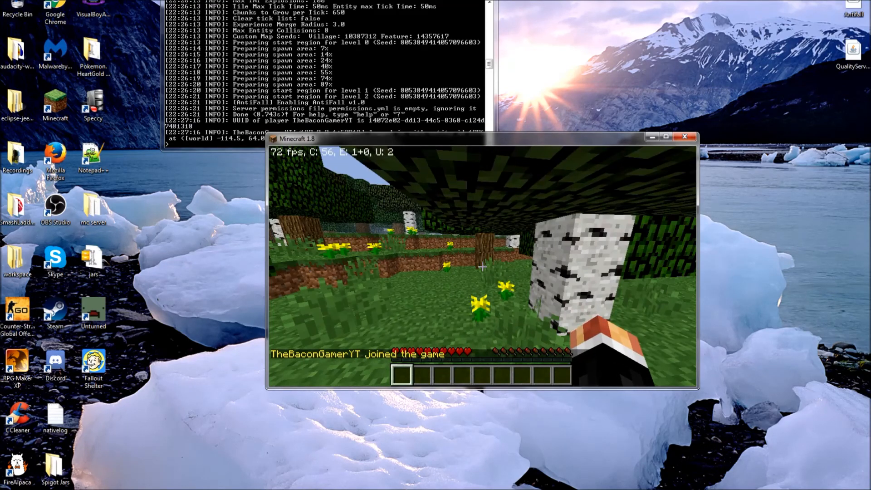
text(/pl)
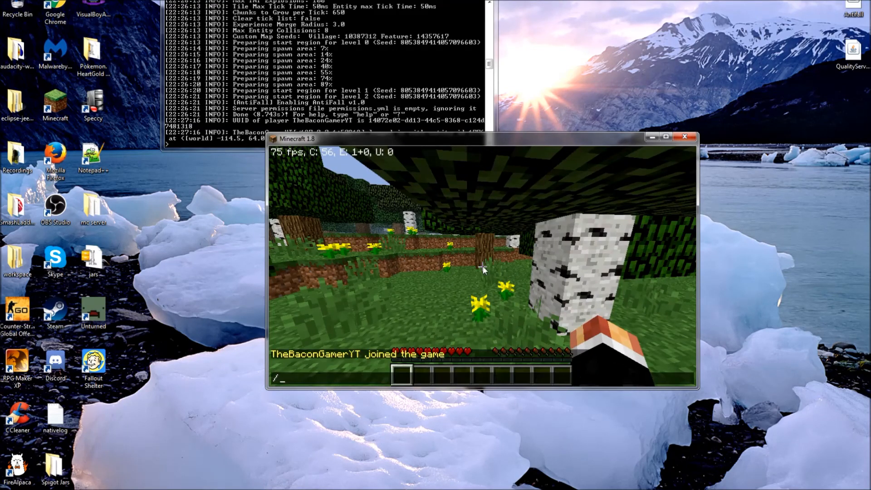
key(Return)
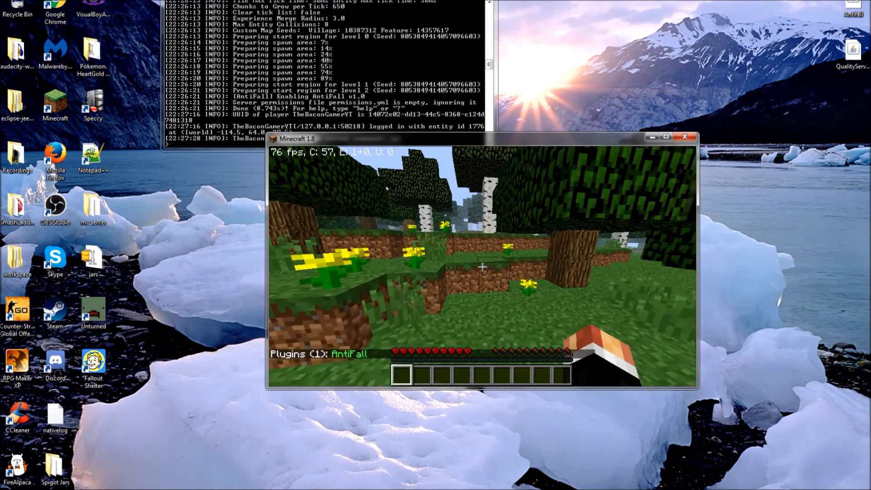
Step: Walk through the forest from the spawn area and climb onto the leaf canopy of a tree
key(w)
key(space)
key(space)
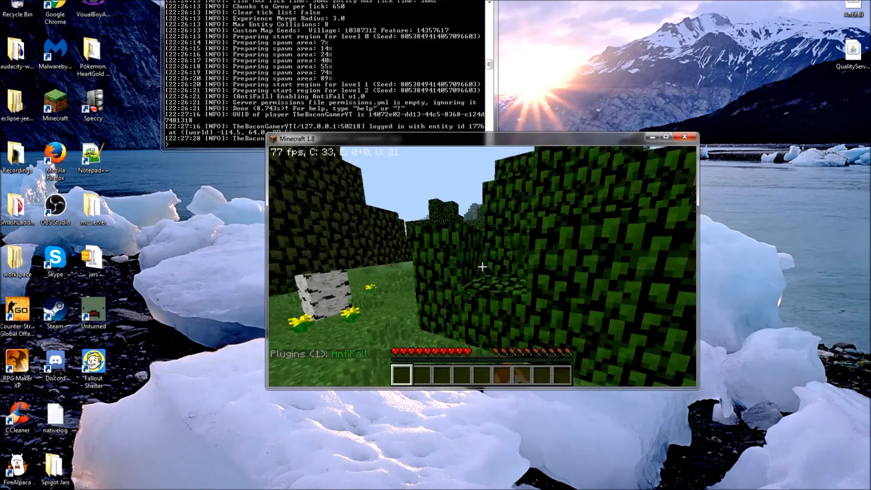
key(w)
key(space)
key(space)
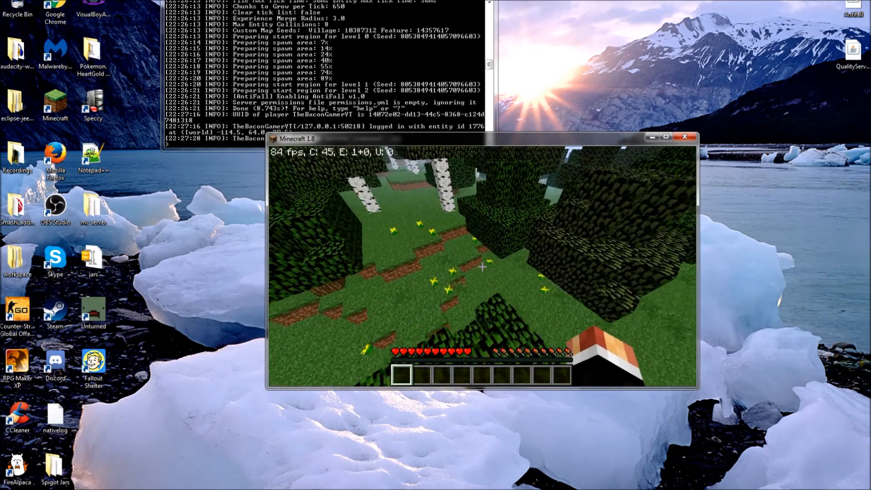
Step: Cross the treetops by running and jumping between leaf canopies to reach a high drop-off point
key(w)
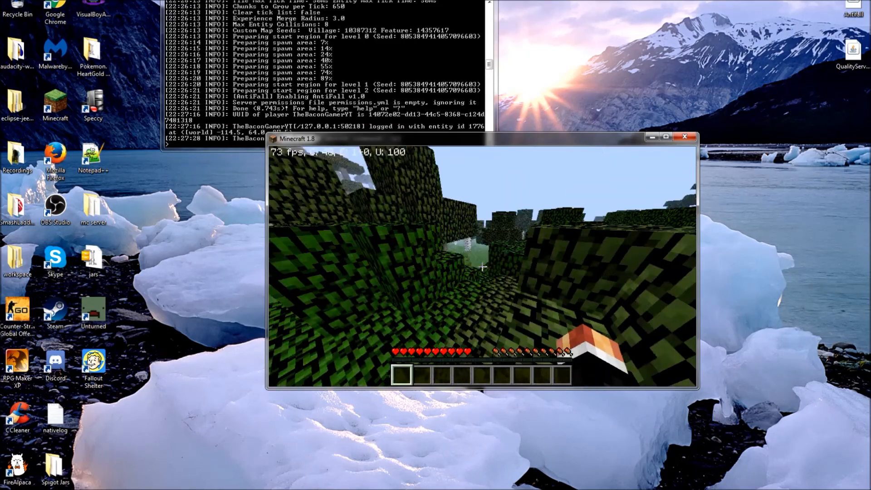
key(w)
key(space)
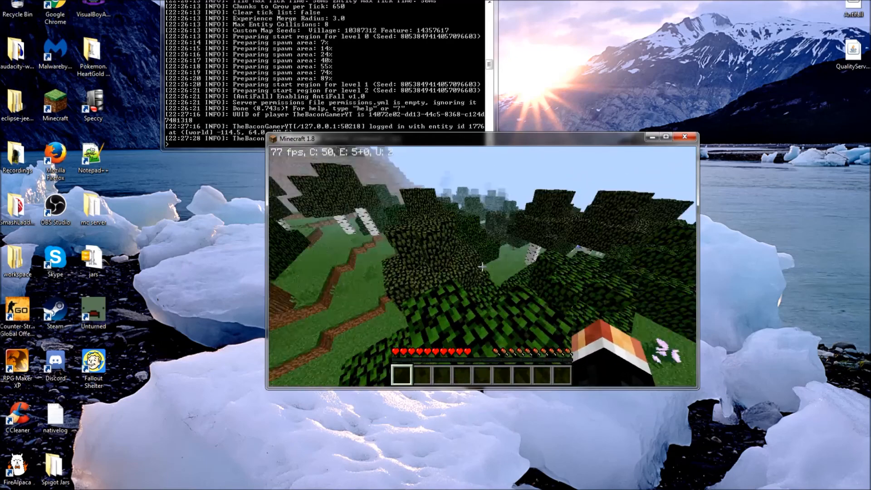
key(w)
key(space)
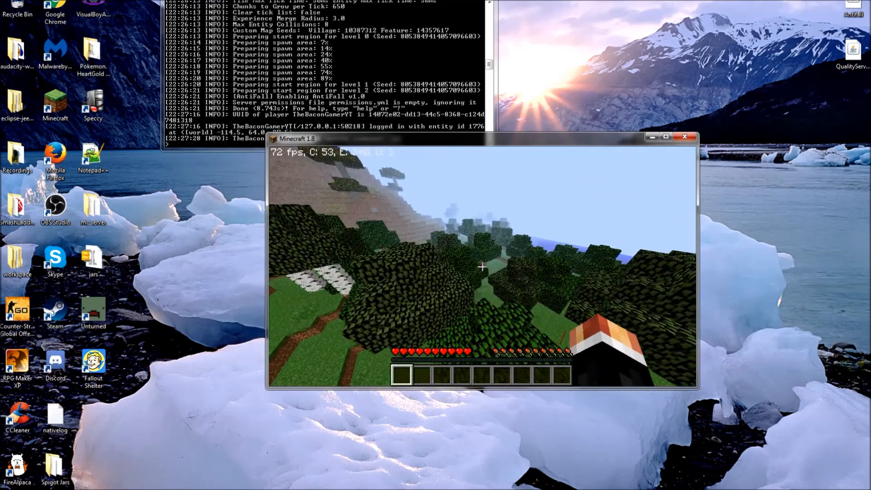
key(w)
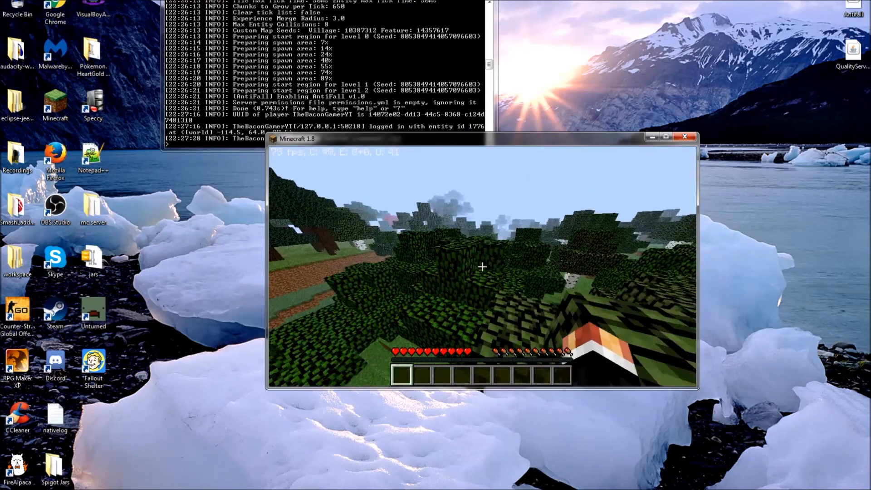
key(w)
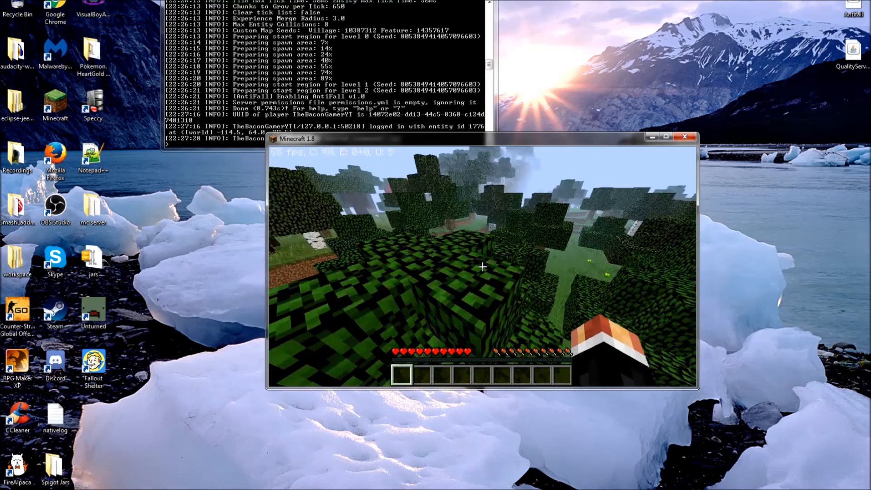
key(w)
key(space)
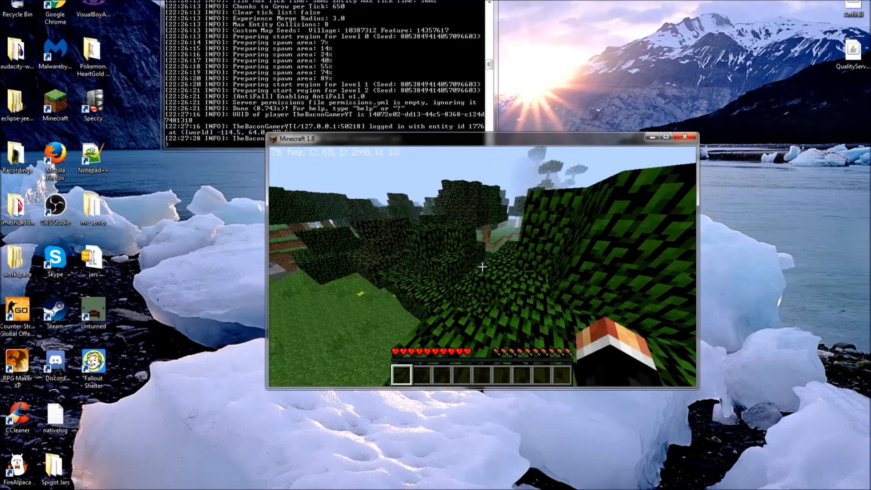
key(w)
key(w)
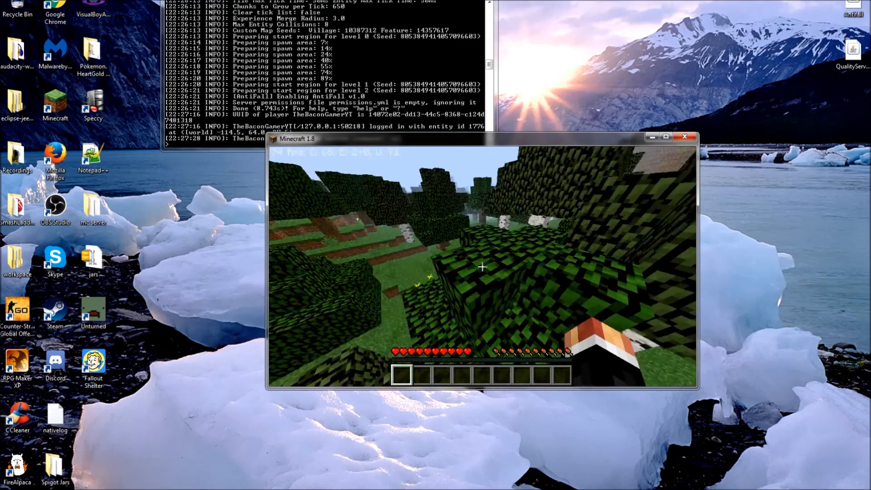
key(w)
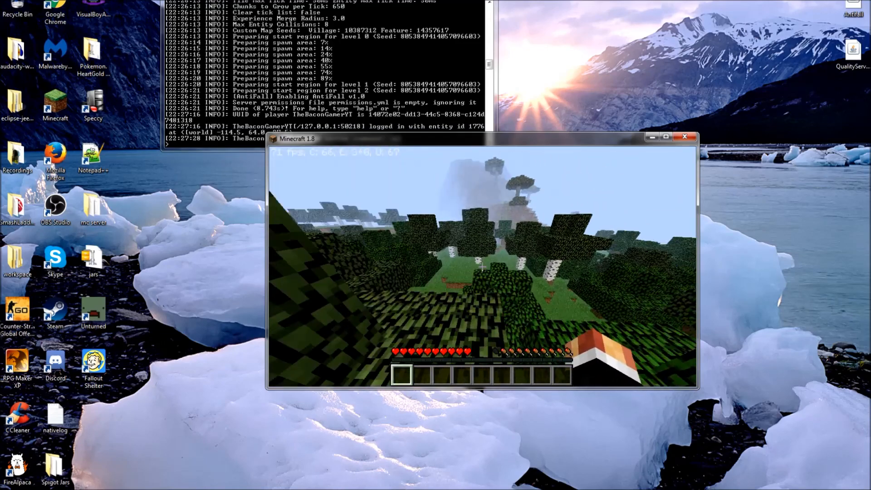
Step: Drop from the canopy's edge to the grass to test the AntiFall plugin's fall-damage protection, and walk on across the clearing
key(w)
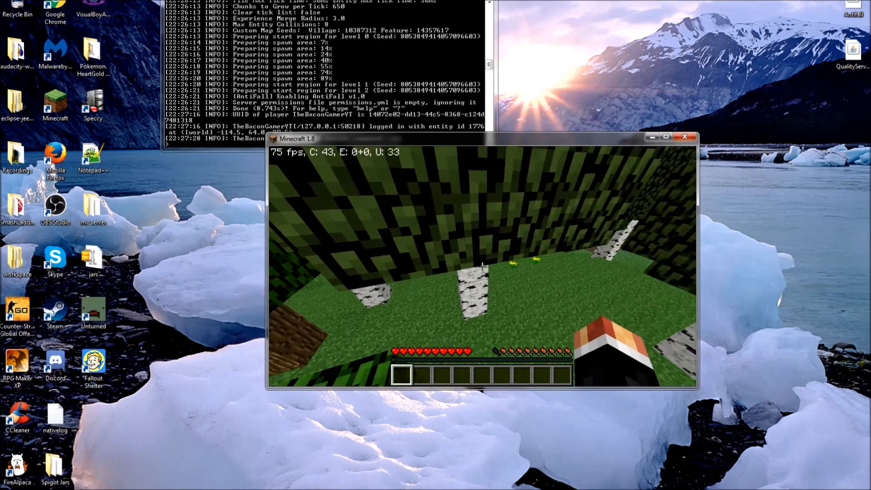
key(w)
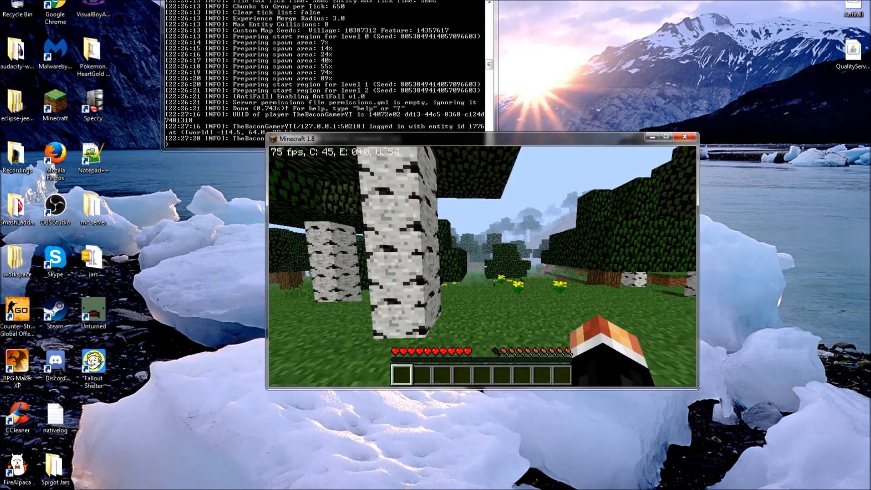
key(w)
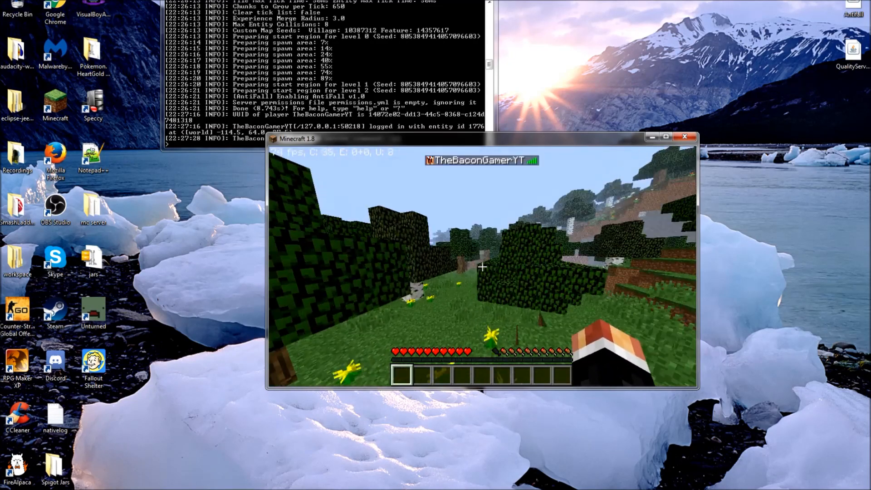